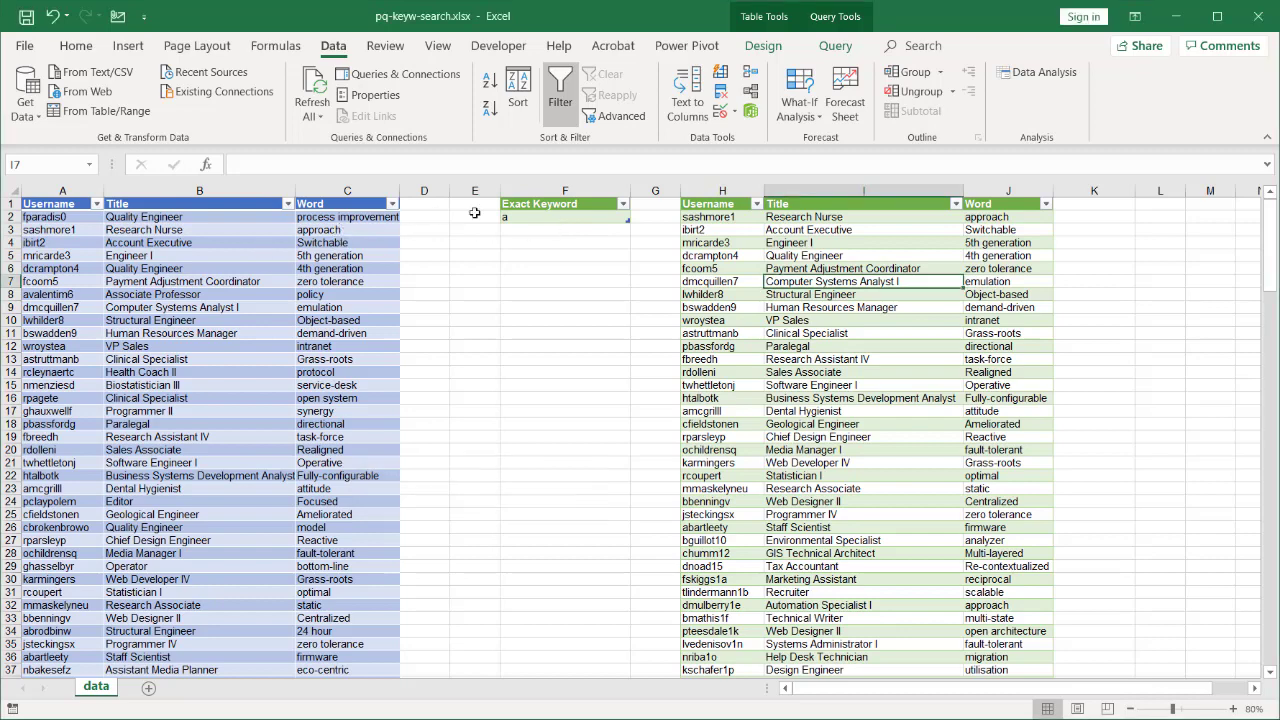
Clear the old keyword 'a' from the Exact Keyword cell F2.
left_click(555, 216)
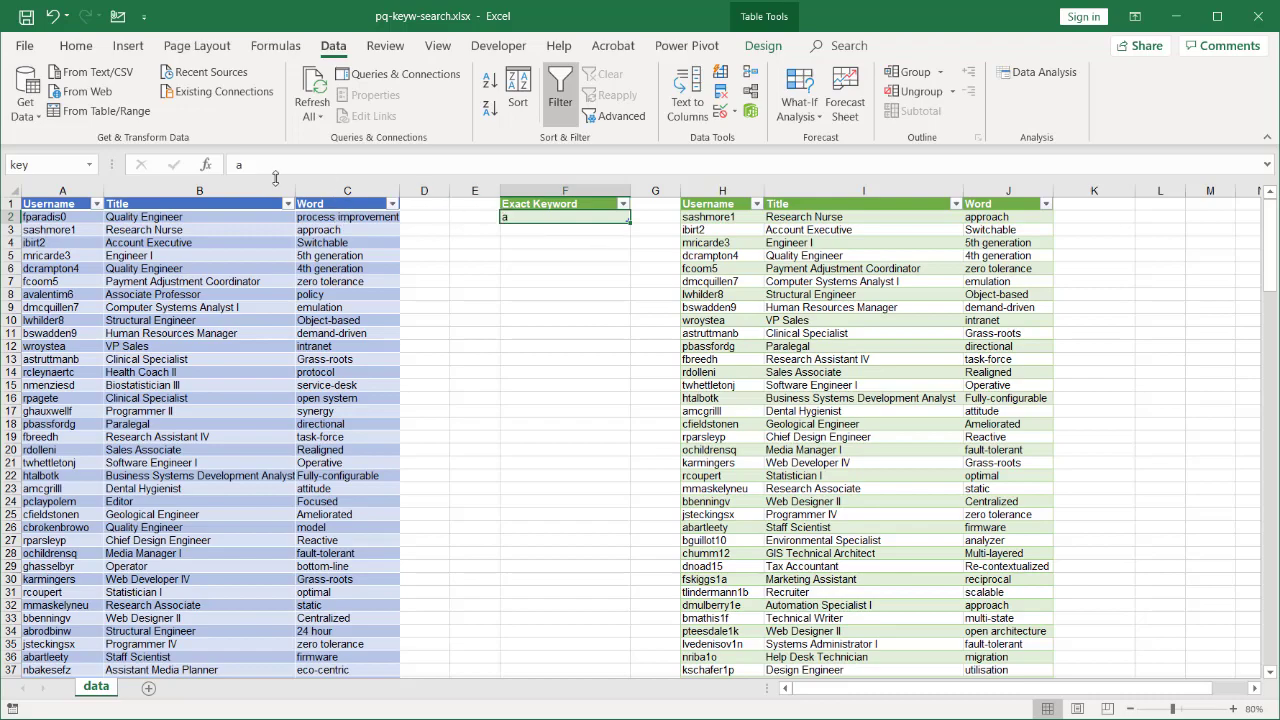
key("BackSpace")
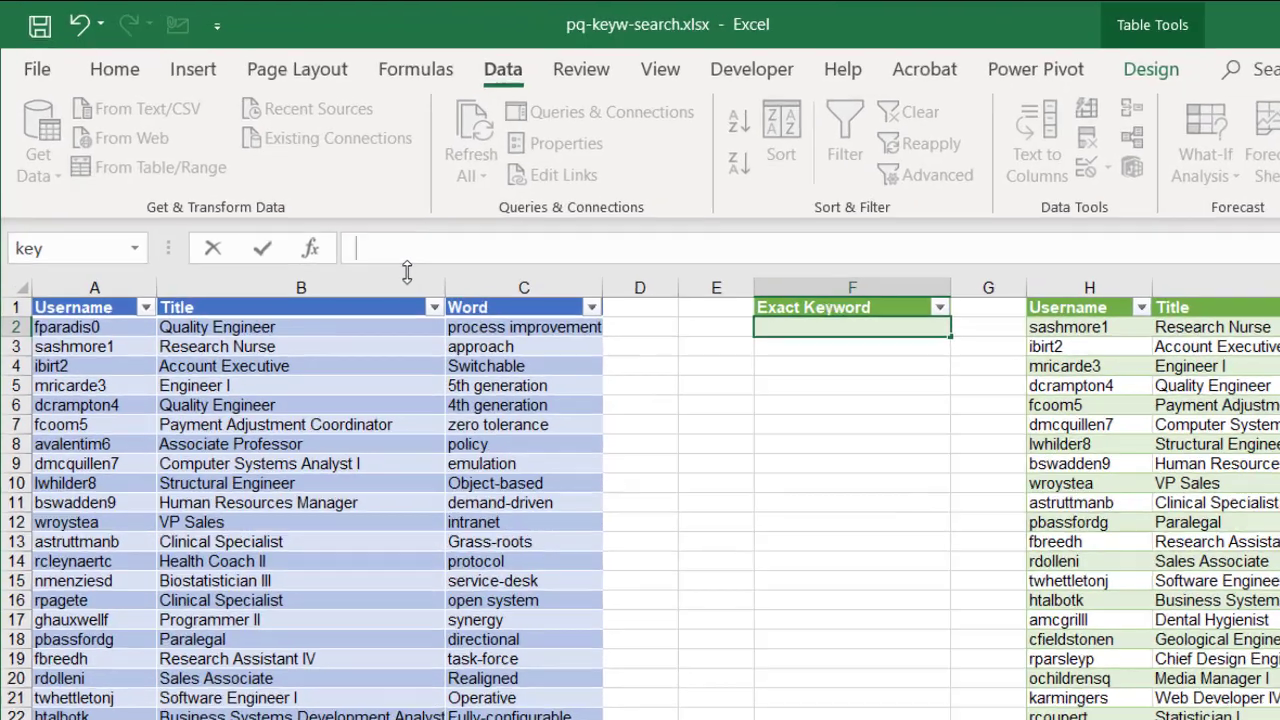
Enter 'generation' as the keyword and refresh the output table to show its two matches.
type("ger")
type("neration")
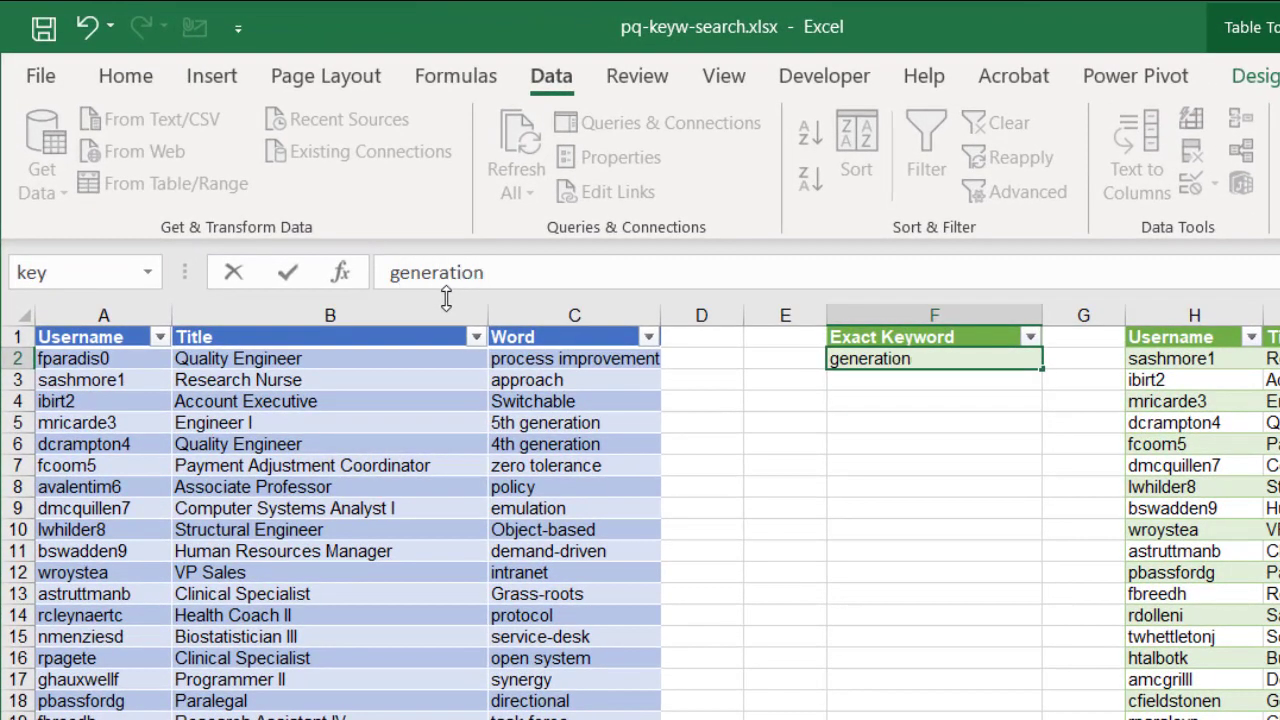
key("Return")
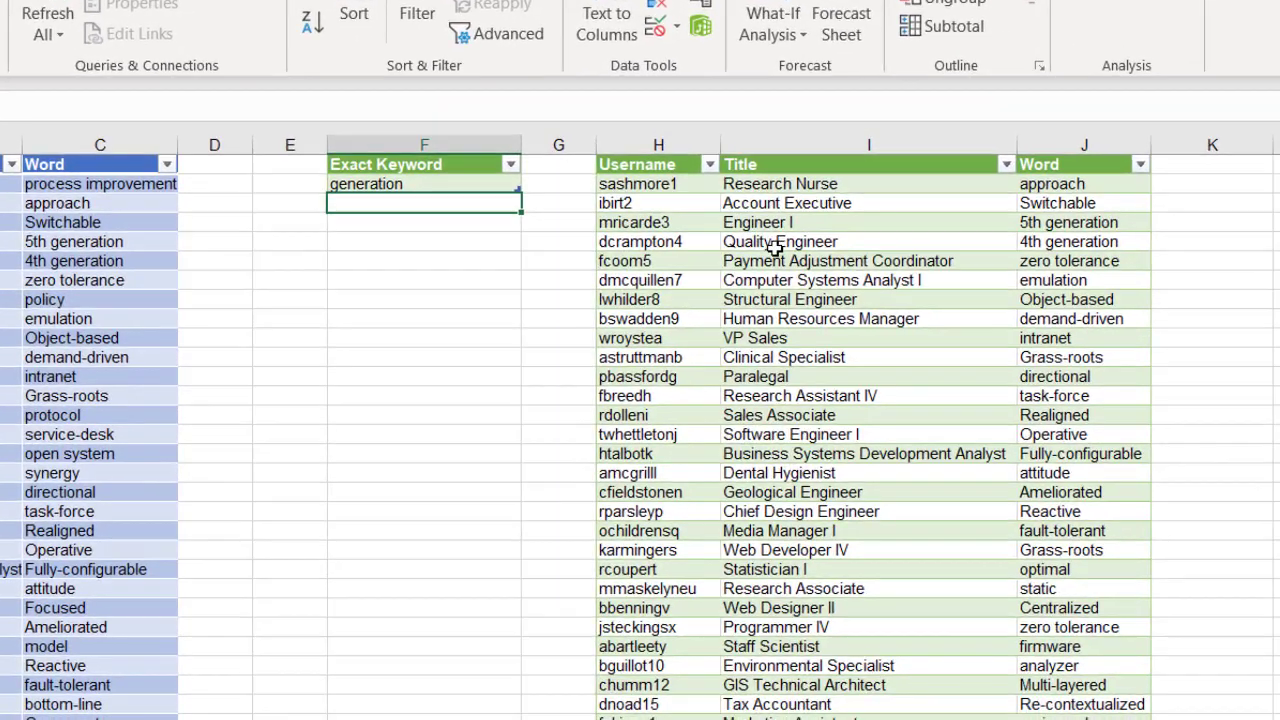
right_click(778, 245)
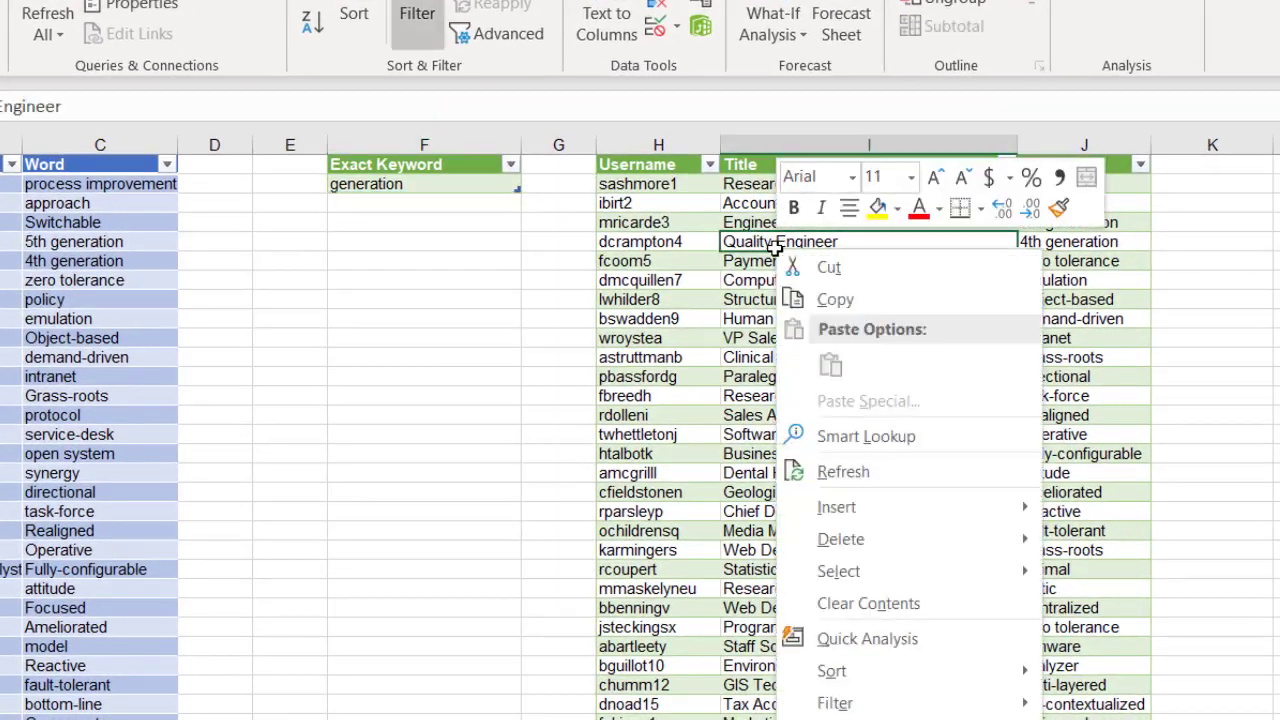
left_click(862, 471)
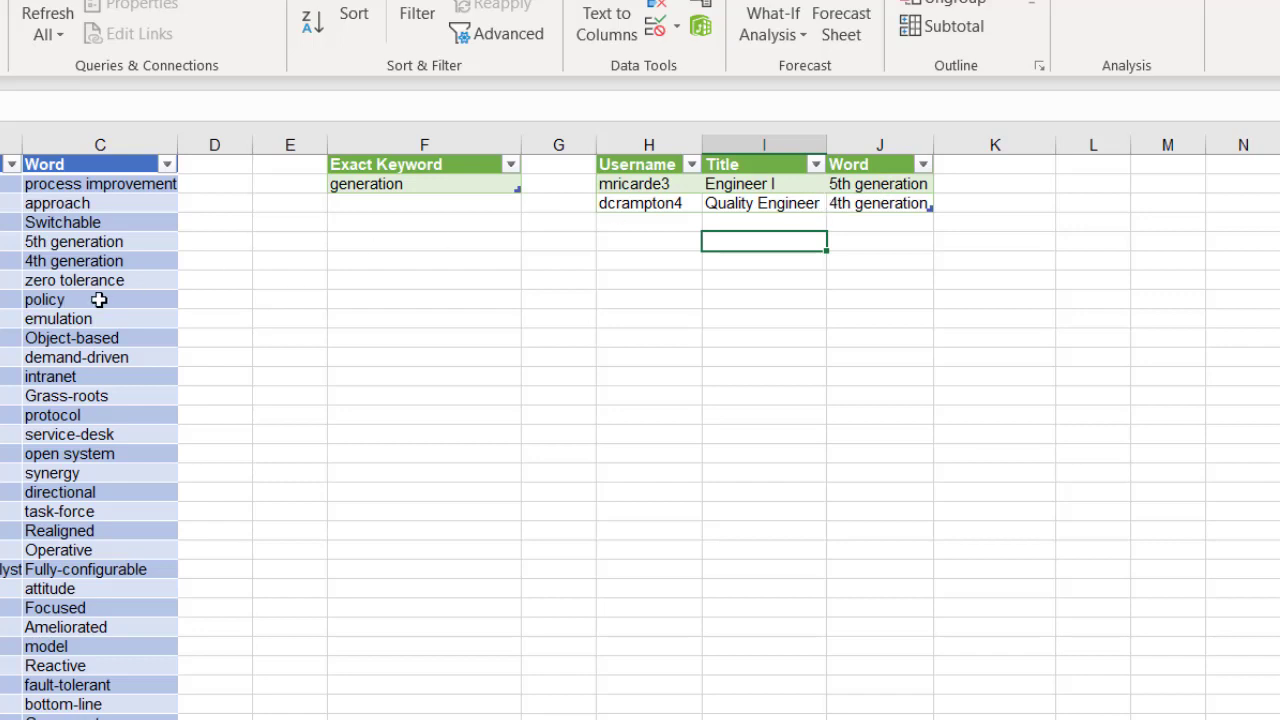
left_click(167, 164)
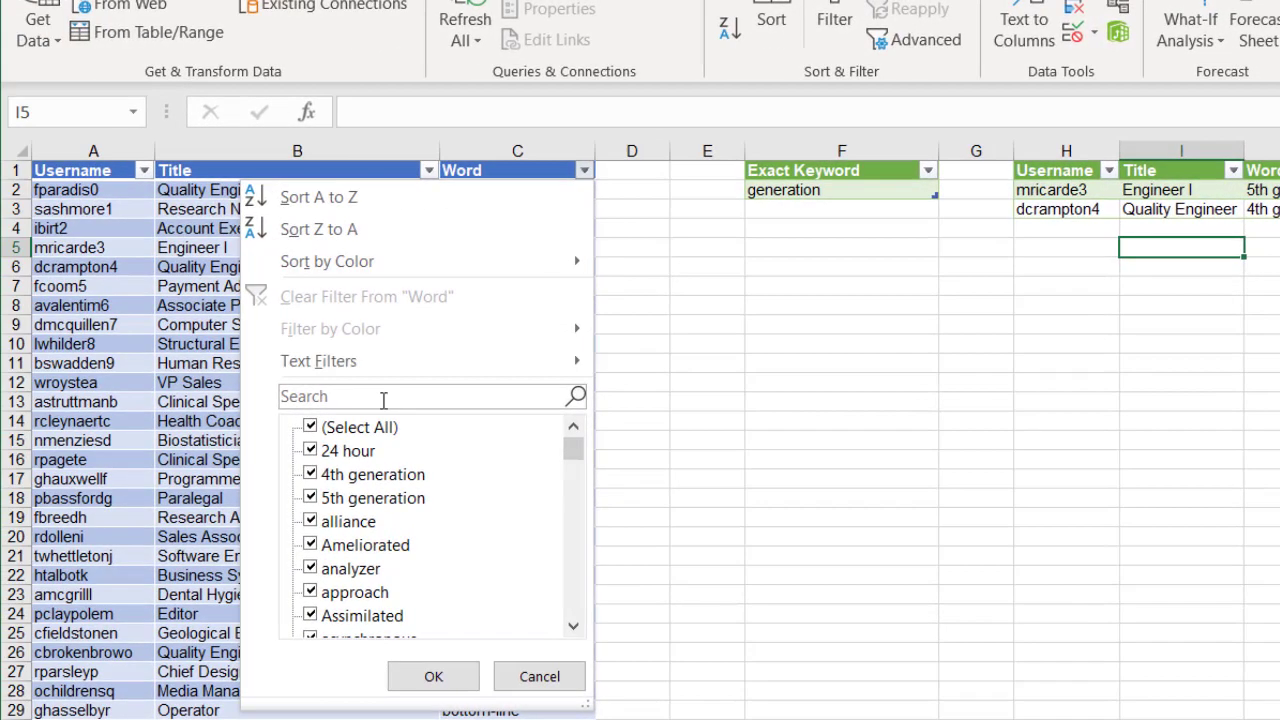
left_click(433, 676)
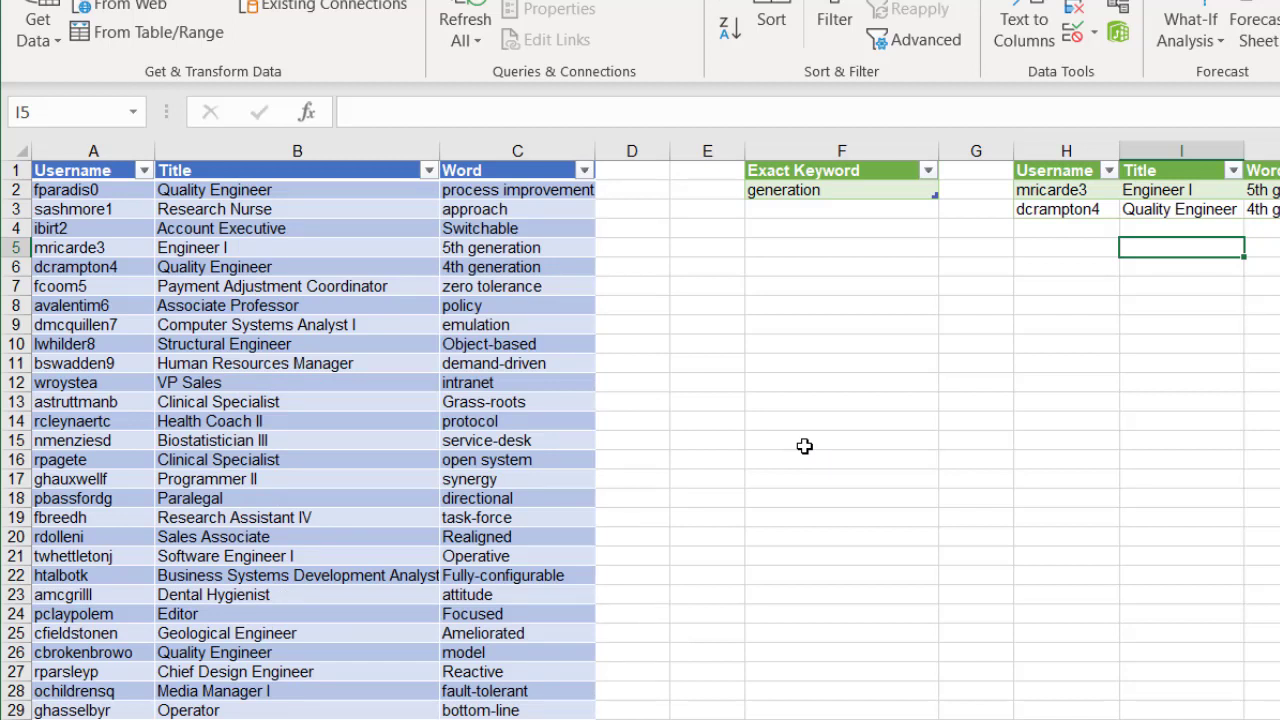
Replace the keyword in F2 with a hyphen '-' and refresh the query output table.
left_click(873, 187)
left_click_drag(440, 112, 297, 97)
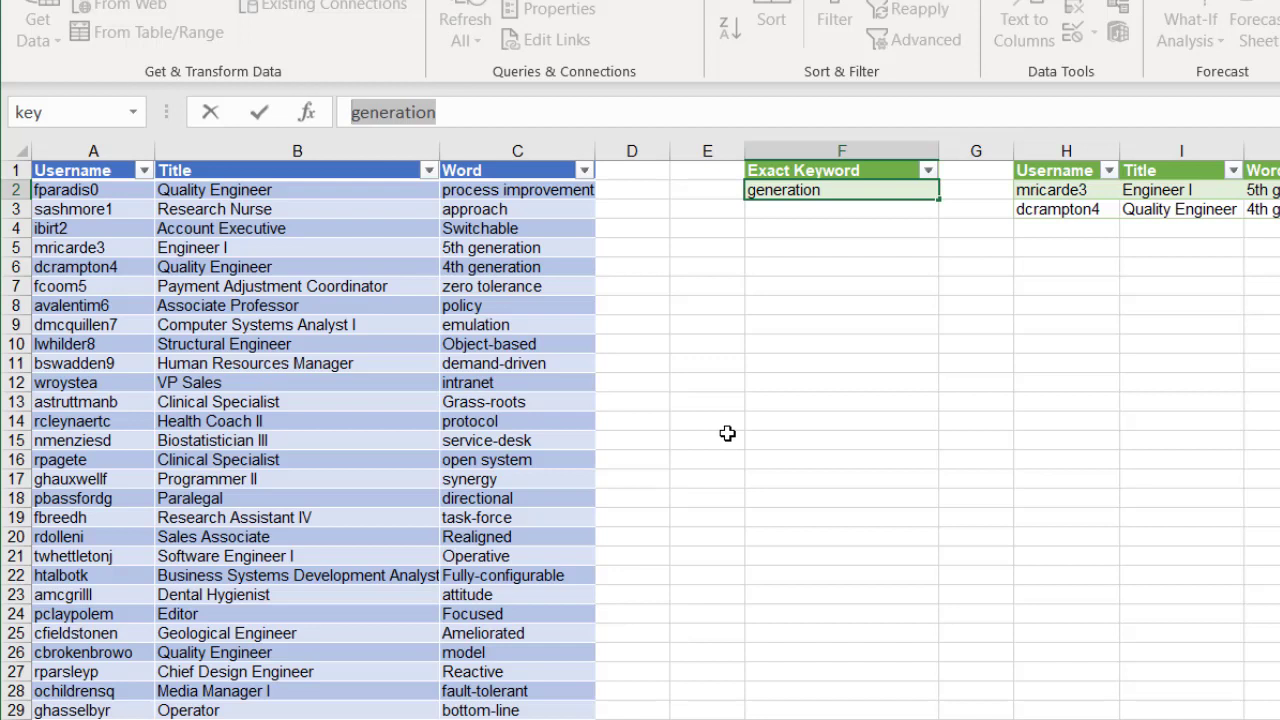
type("-")
left_click(1155, 190)
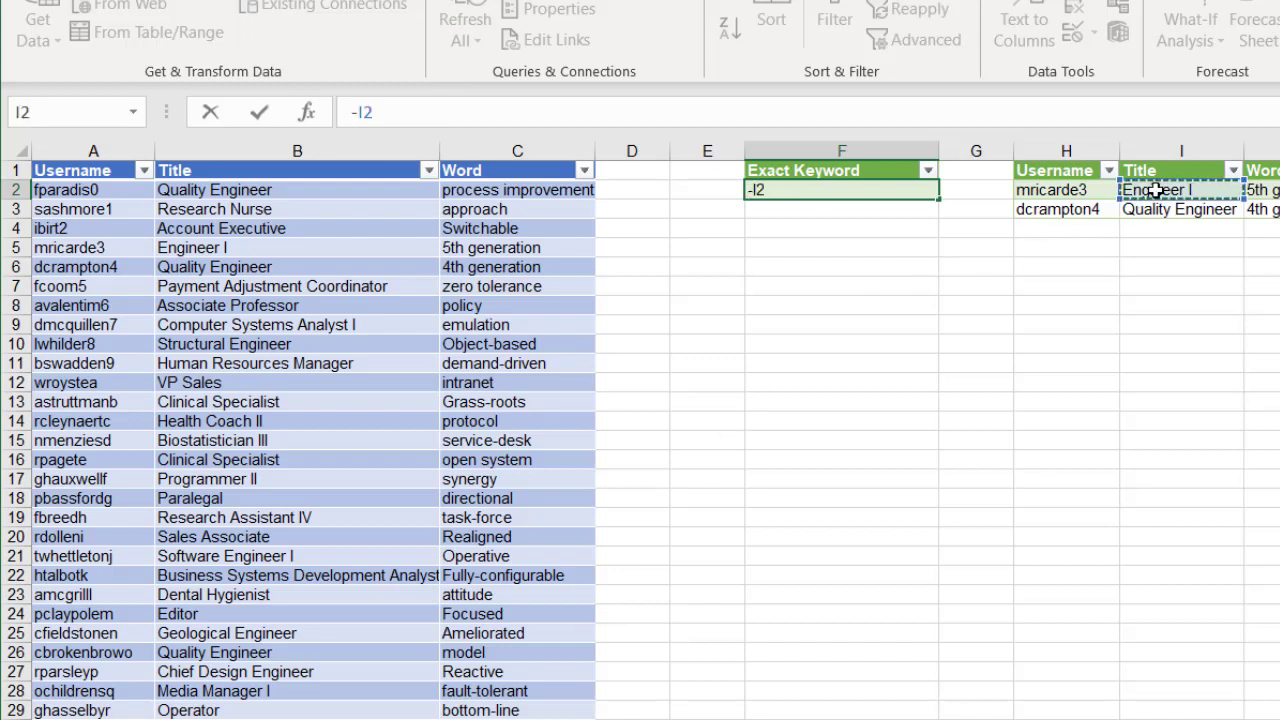
key("Escape")
left_click(792, 198)
key("Delete")
type("-")
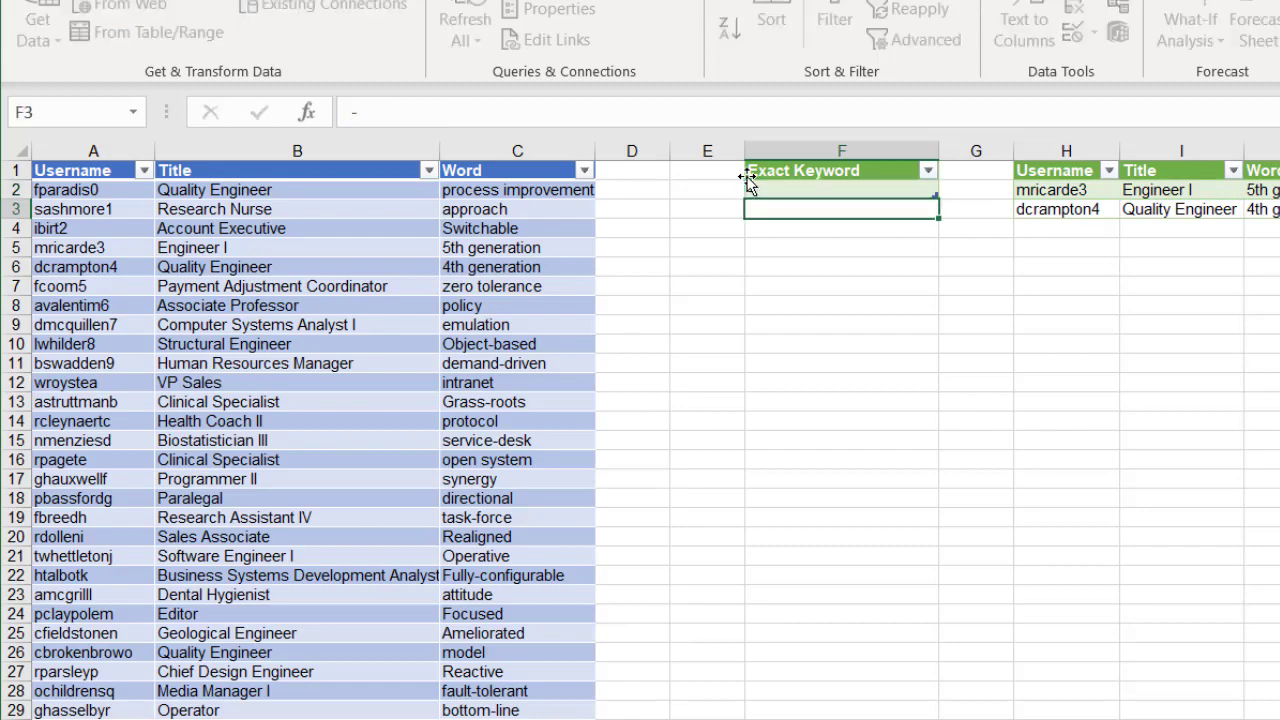
key("Return")
right_click(1197, 191)
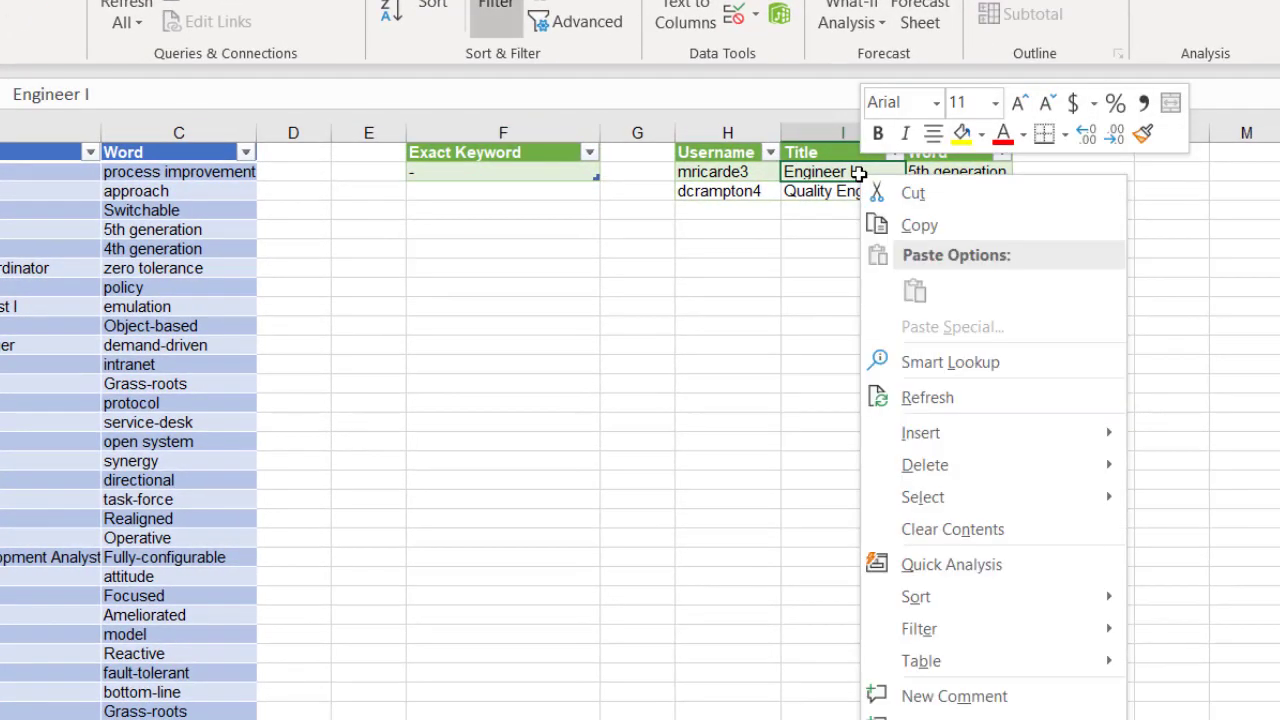
left_click(928, 398)
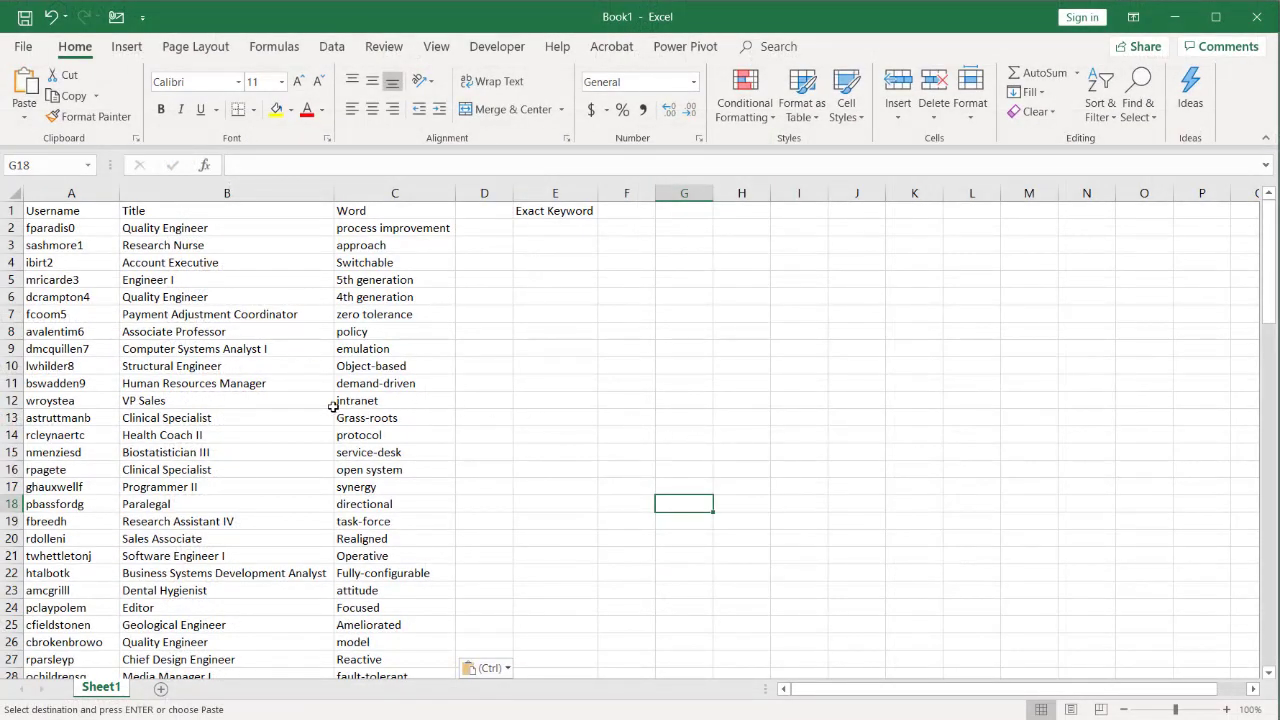
Convert the pasted data A1:C101 into a table with headers.
left_click(240, 401)
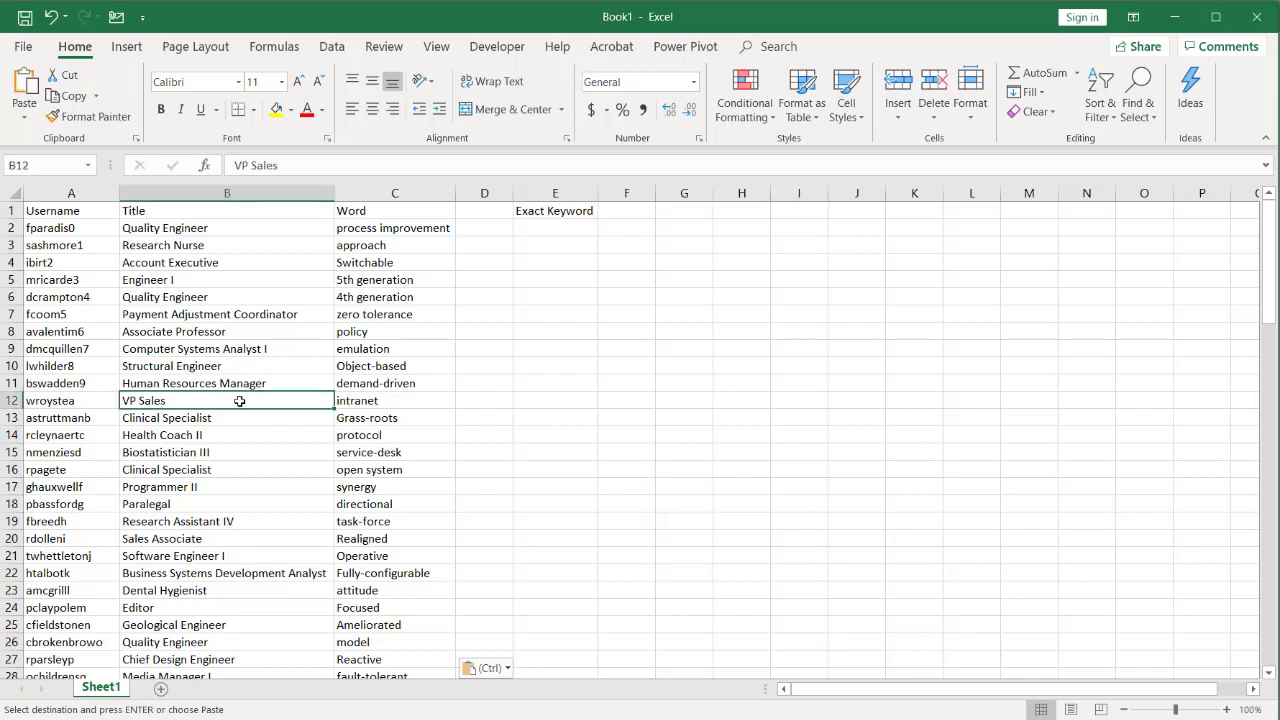
left_click(130, 48)
left_click(152, 90)
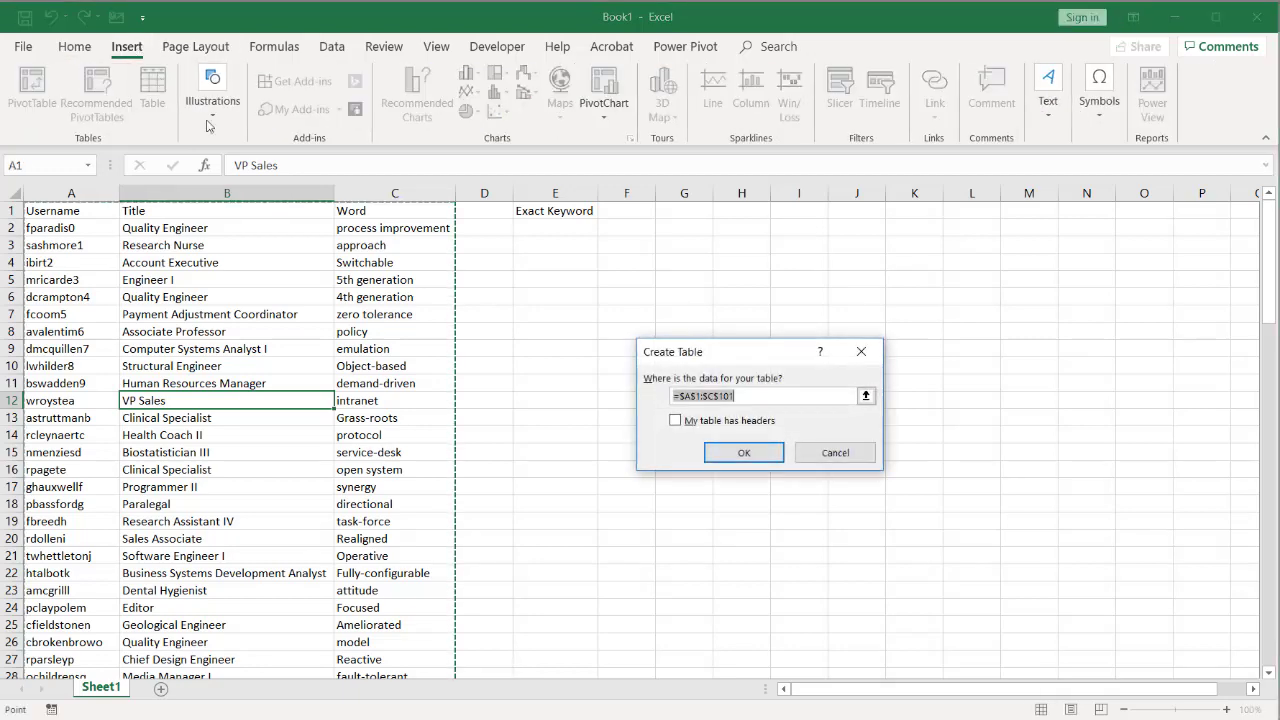
left_click(675, 421)
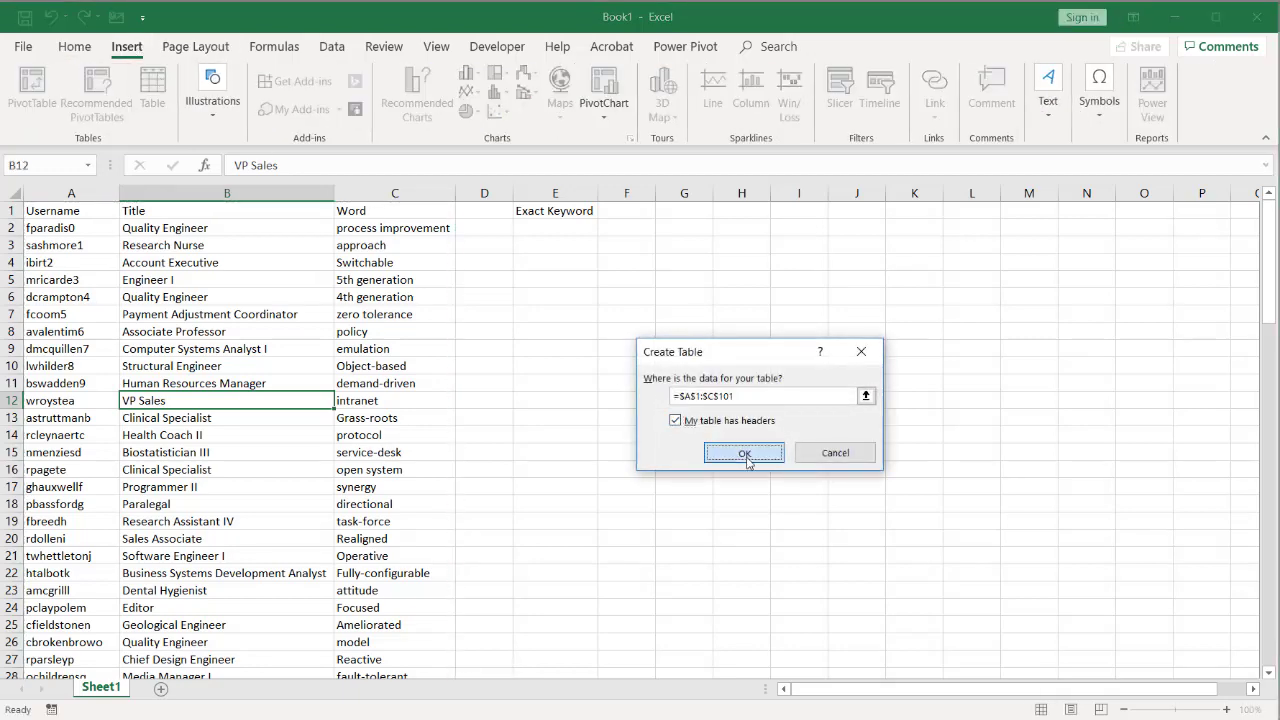
left_click(744, 452)
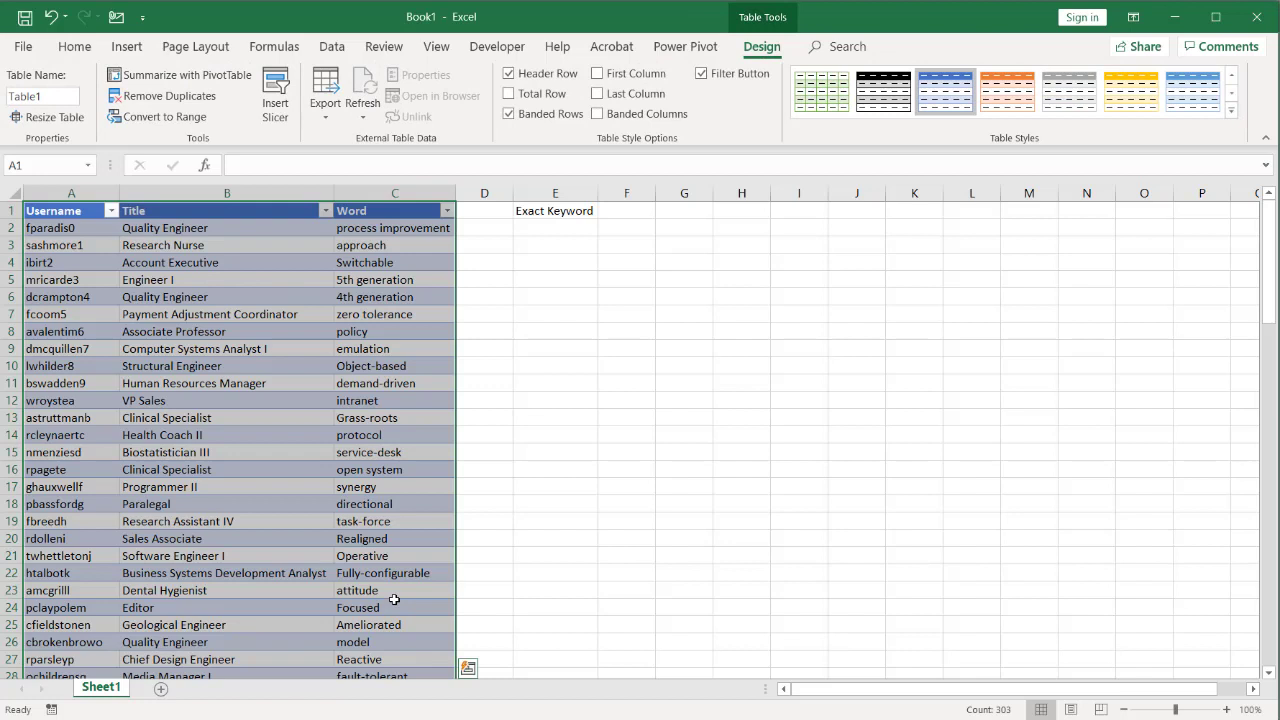
Name the new table rawdata and select the Exact Keyword heading with the cell below.
left_click(49, 95)
type("rawdata")
key("Return")
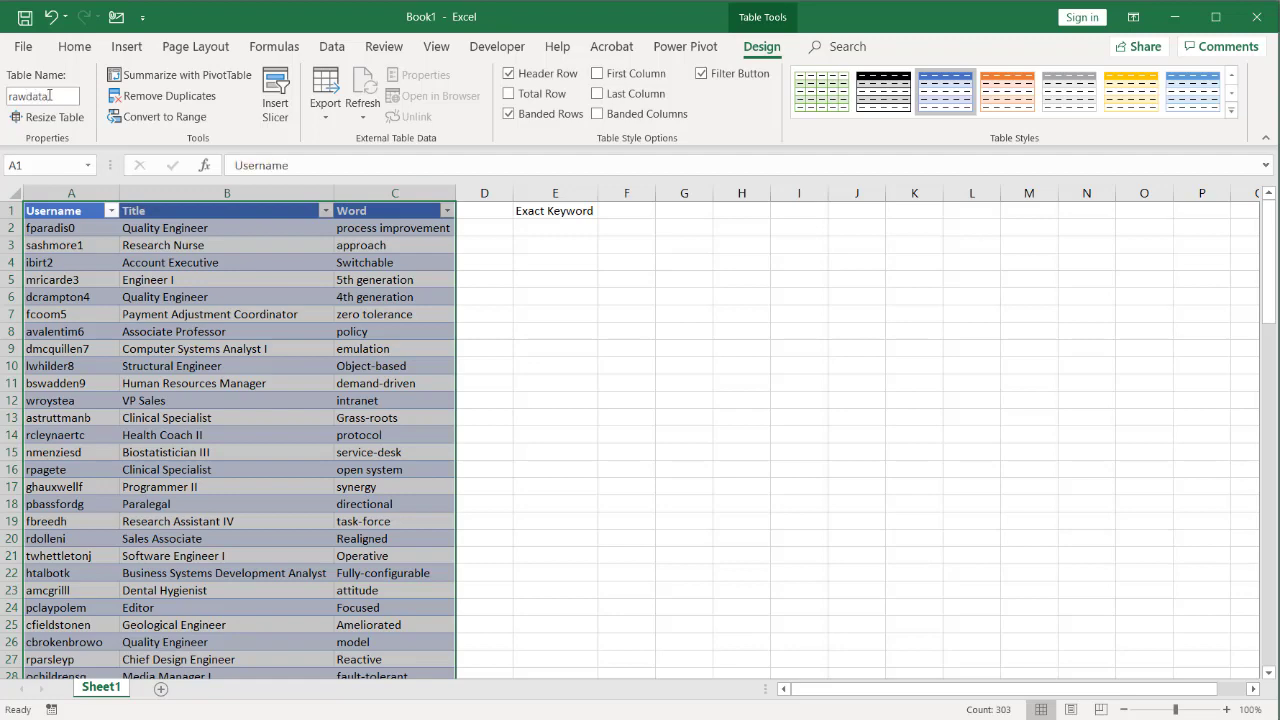
left_click_drag(577, 215, 569, 226)
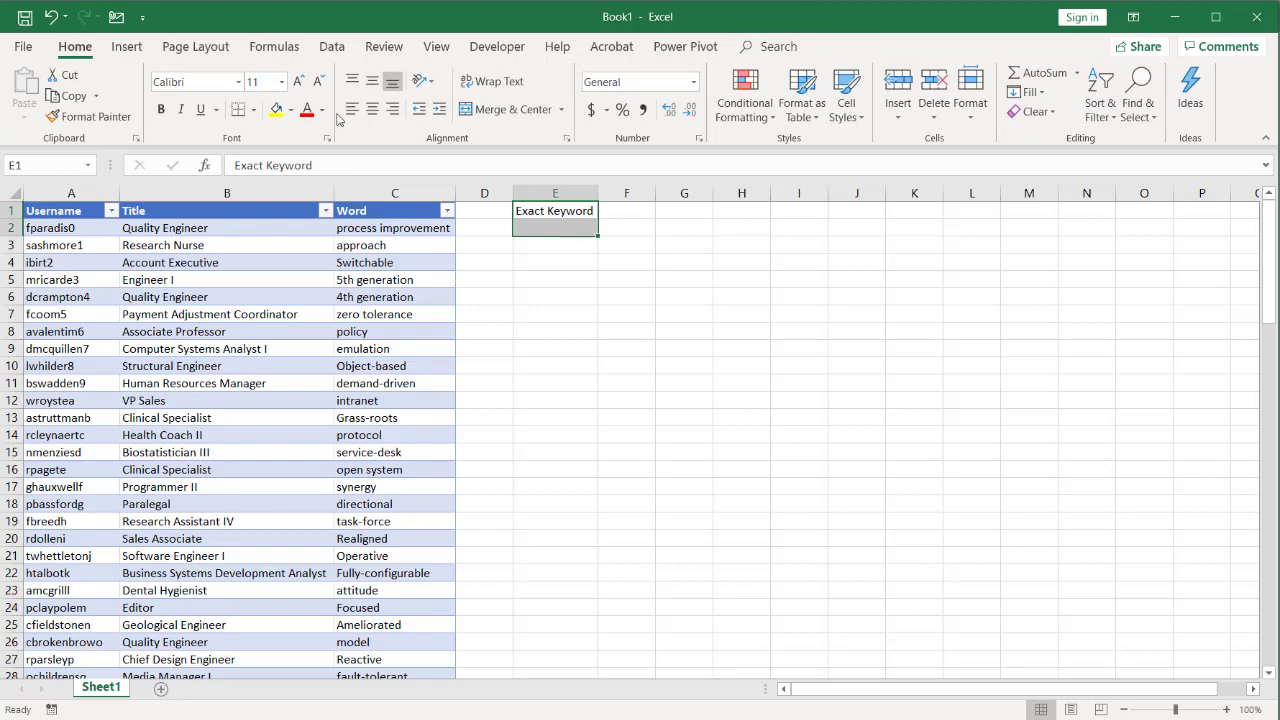
Turn E1:E2 into a table with headers and name it key.
left_click(127, 46)
left_click(150, 80)
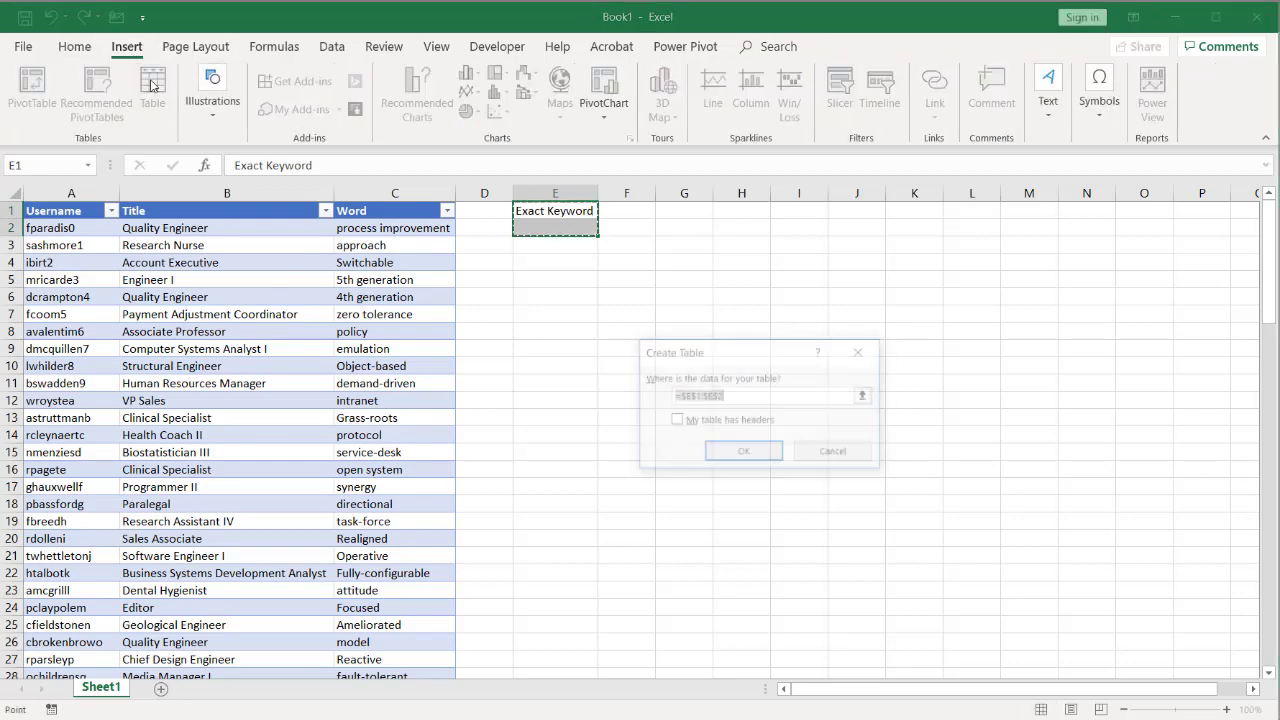
left_click(675, 421)
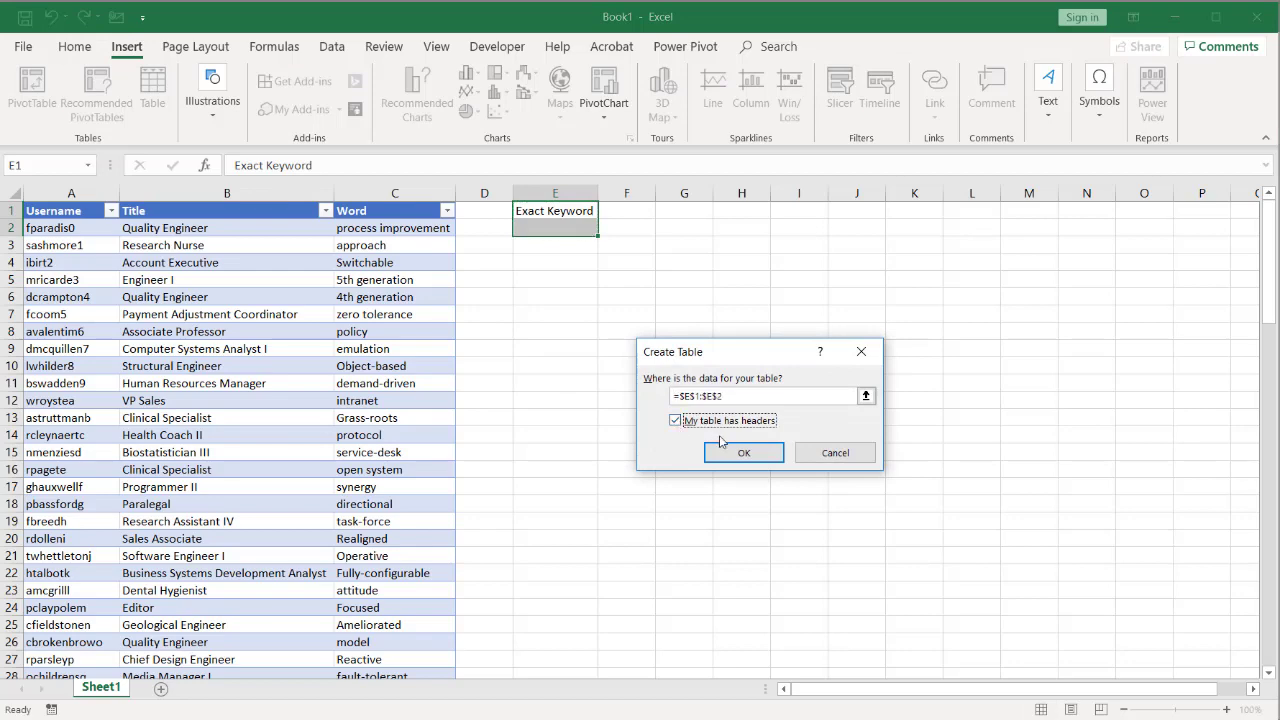
left_click(744, 453)
left_click(42, 97)
type("key")
key("Return")
left_click(225, 437)
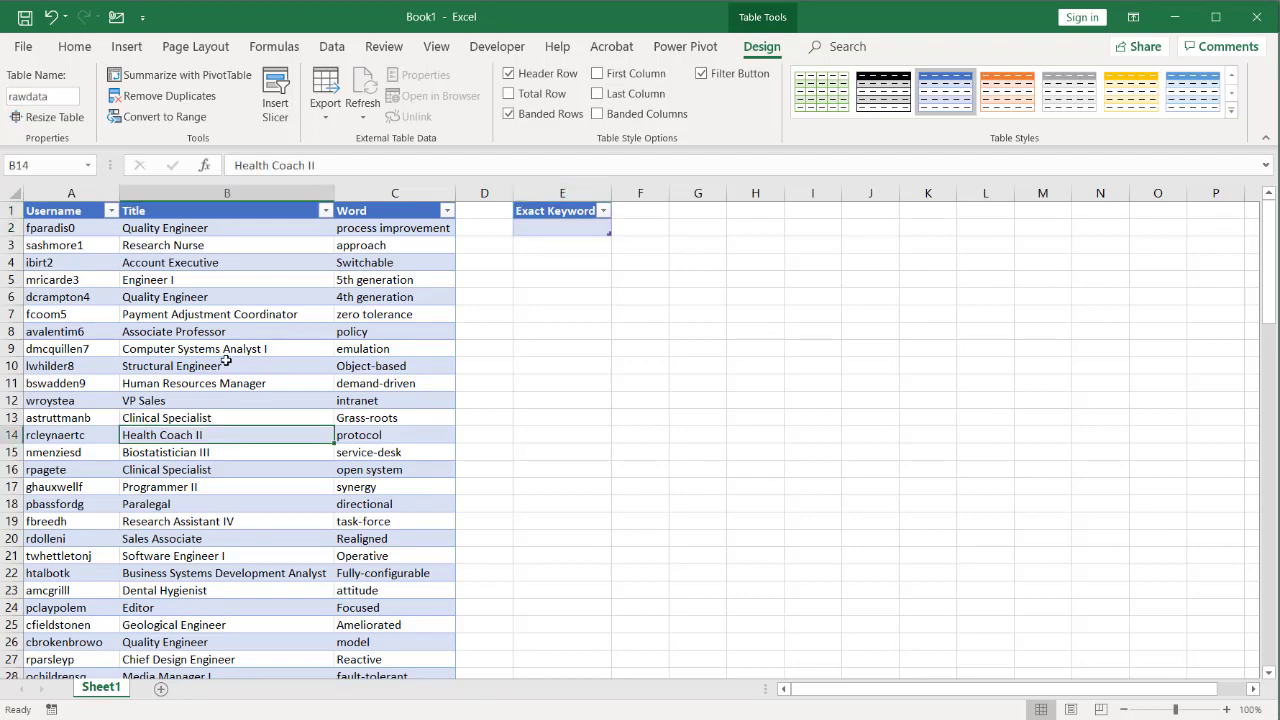
left_click(331, 47)
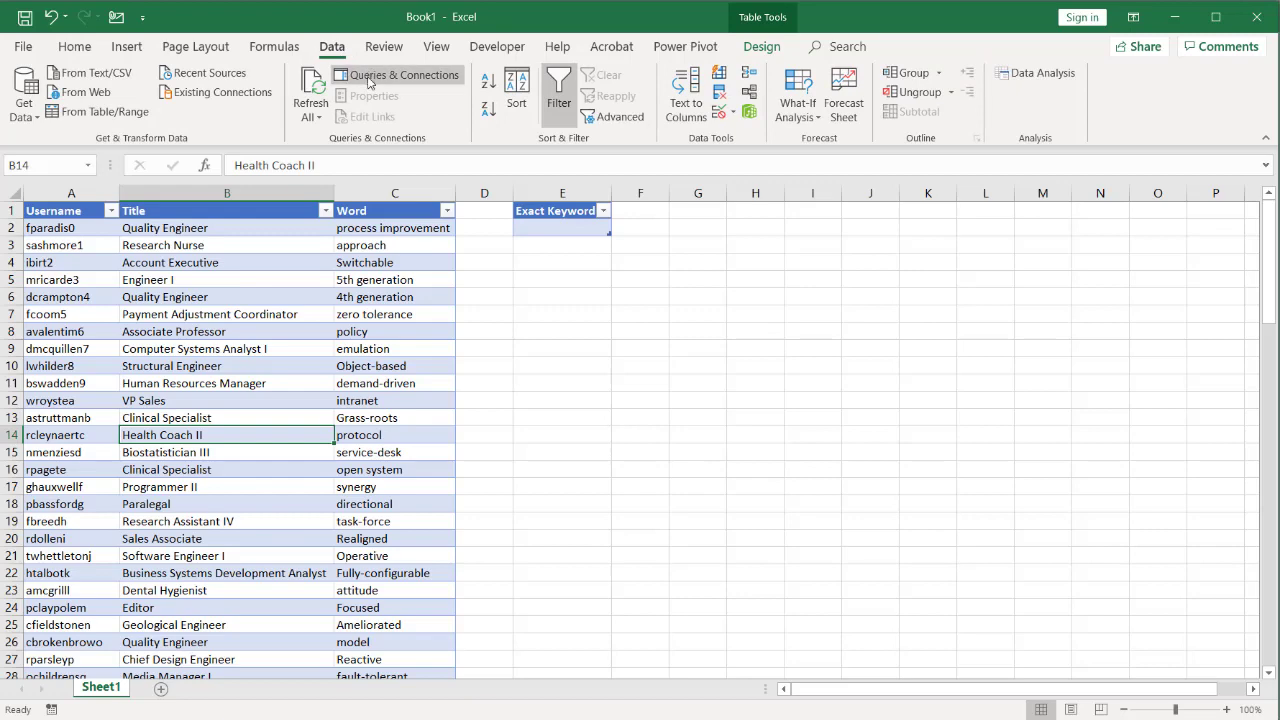
Load the rawdata table into Power Query as a connection-only query.
left_click(98, 112)
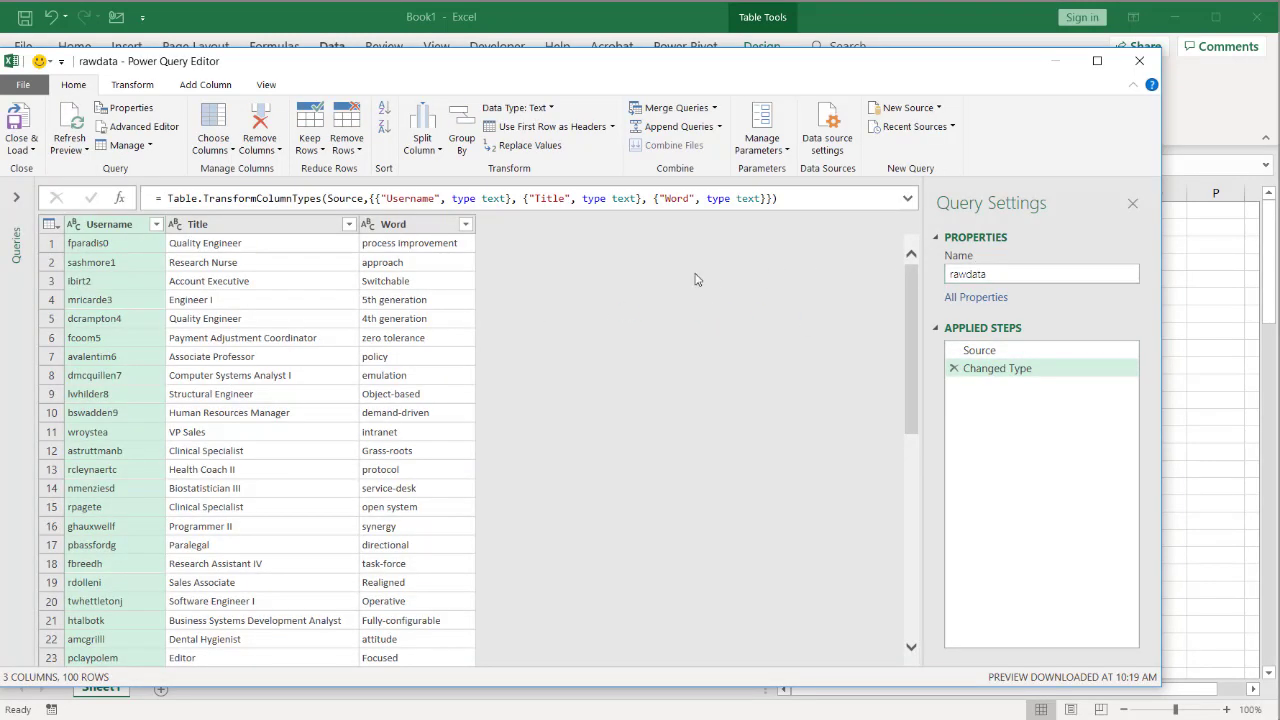
left_click(26, 150)
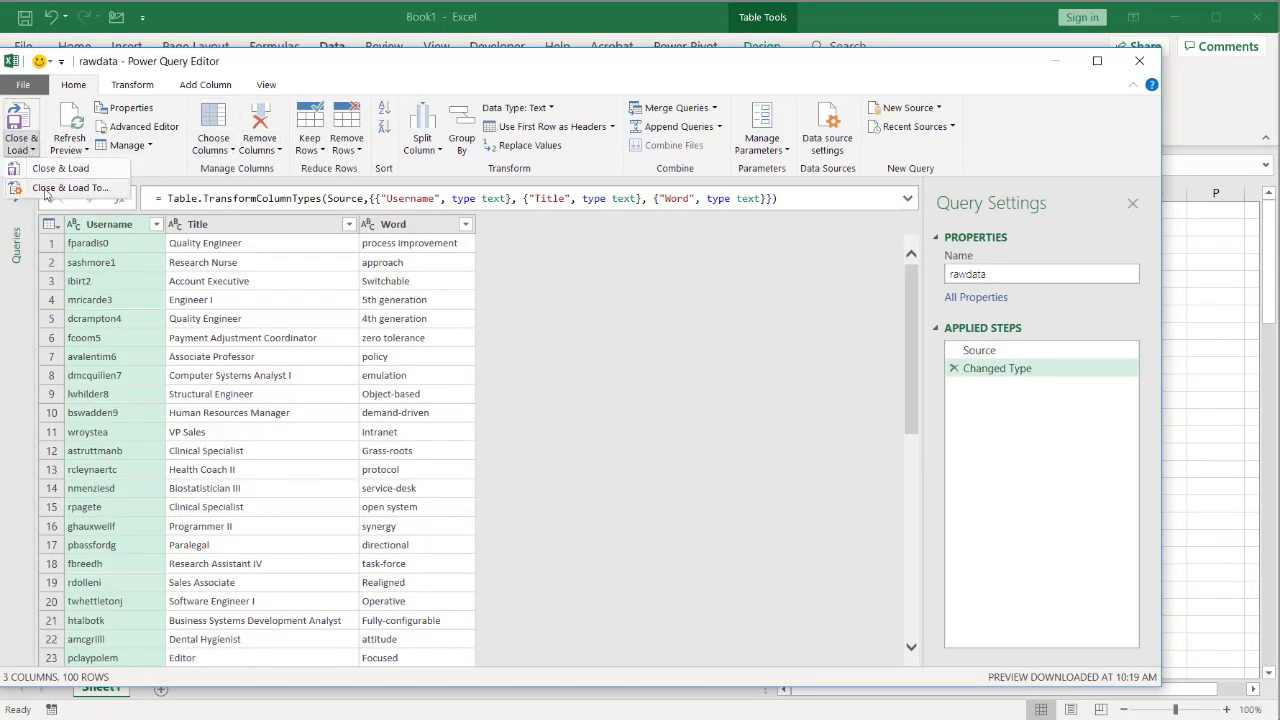
left_click(48, 190)
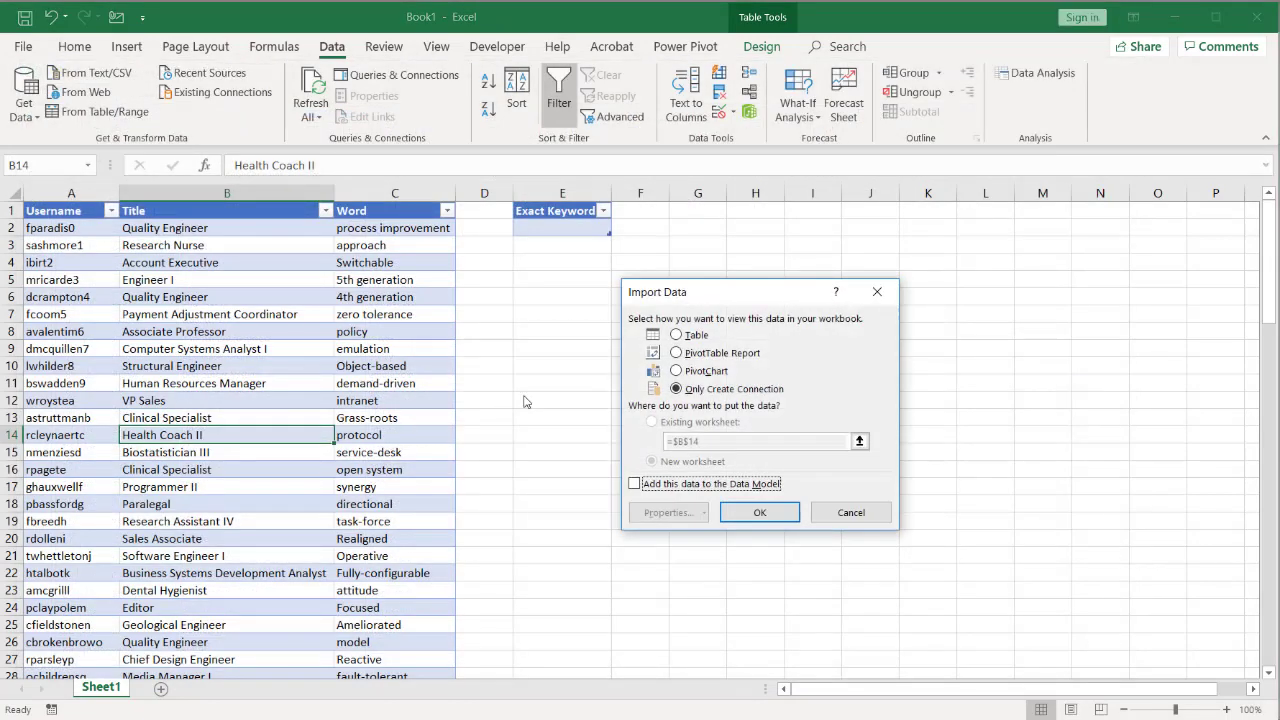
left_click(758, 511)
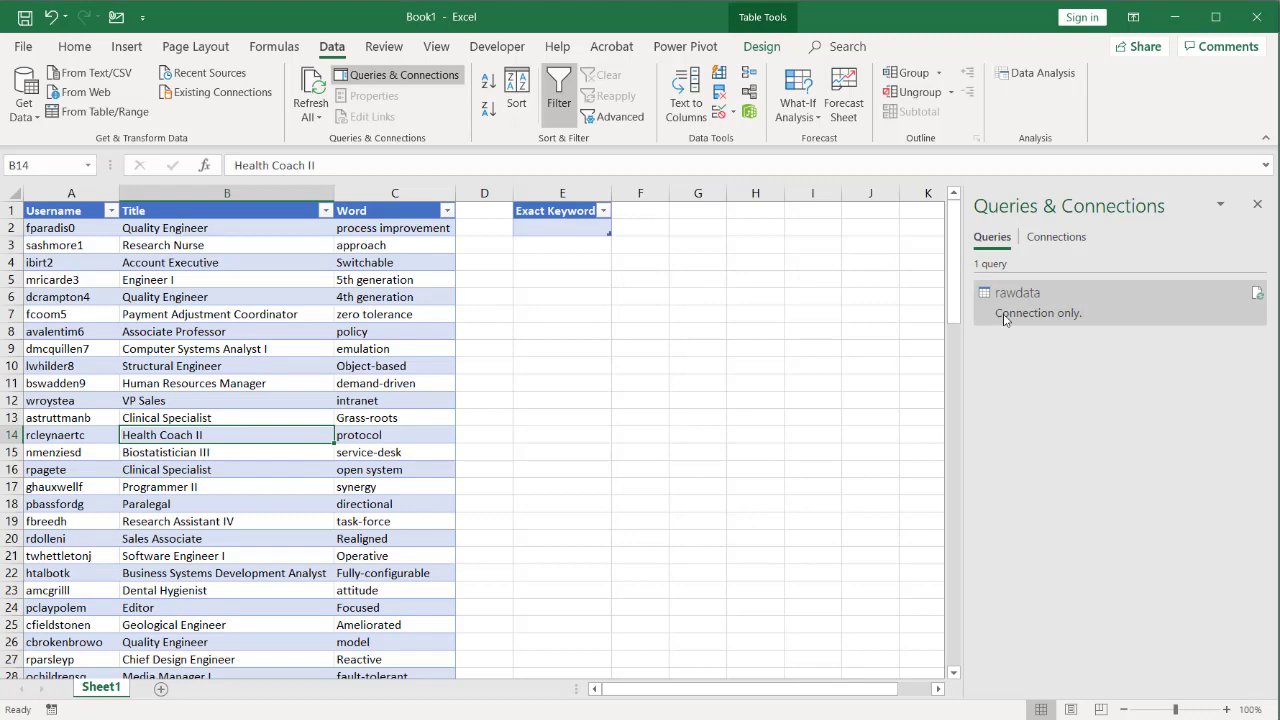
left_click(517, 424)
Enter 'policy' as the keyword in E2 and load the key table into Power Query.
left_click(640, 279)
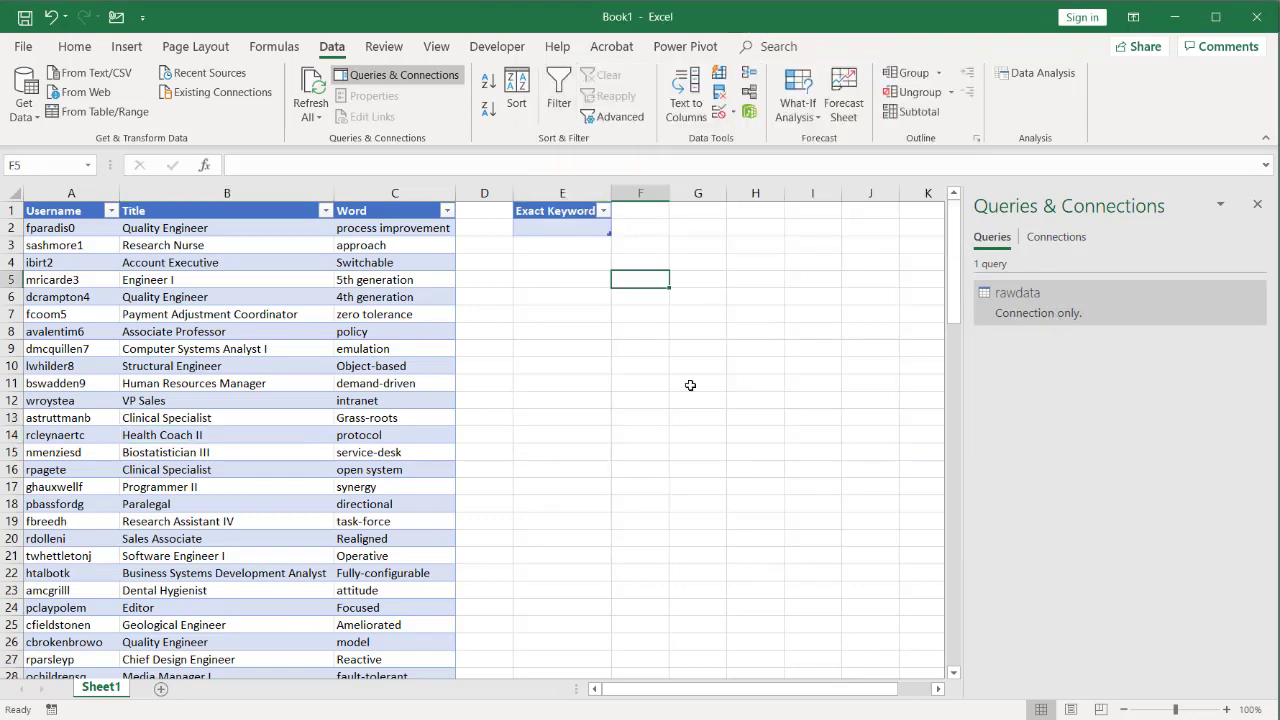
left_click(559, 228)
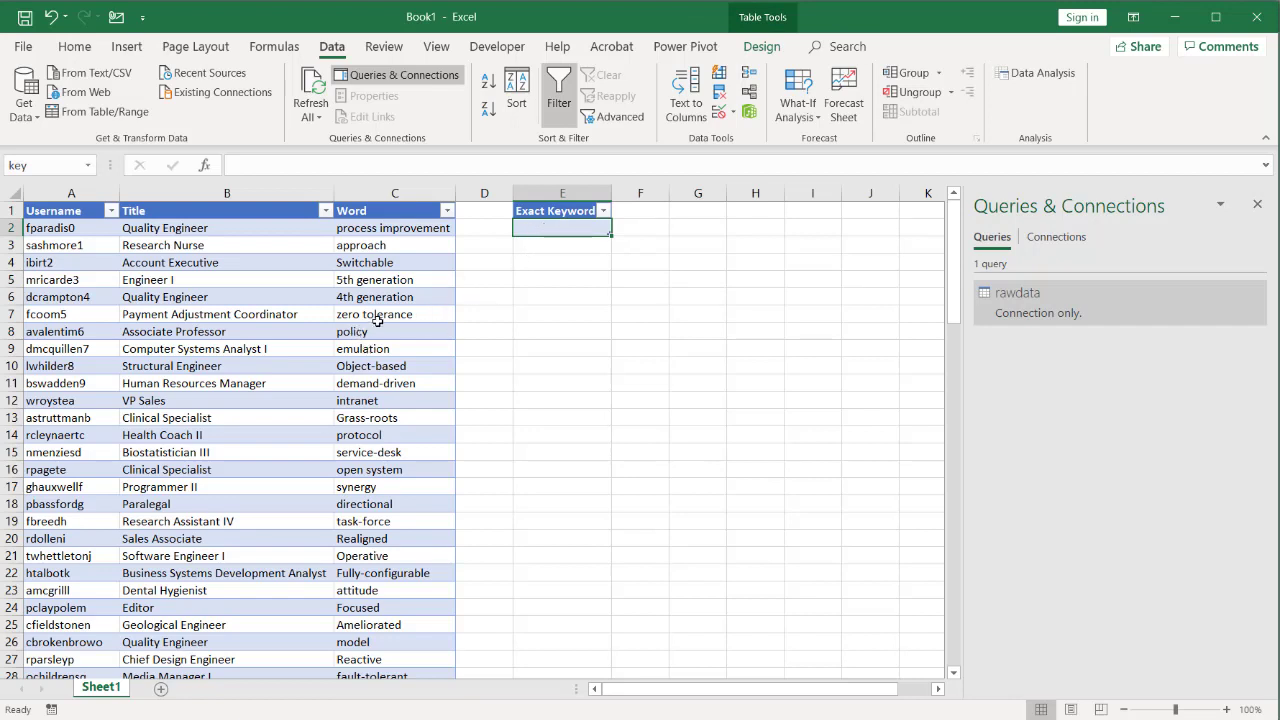
type("policy")
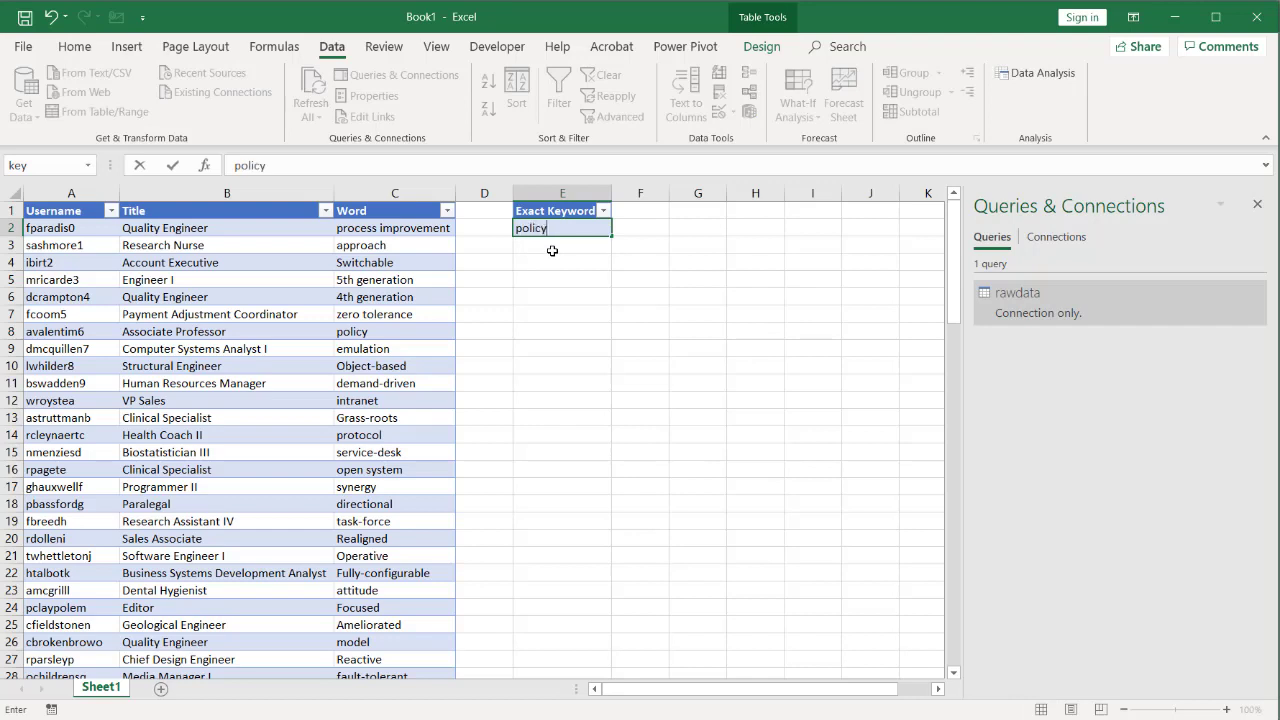
key("Return")
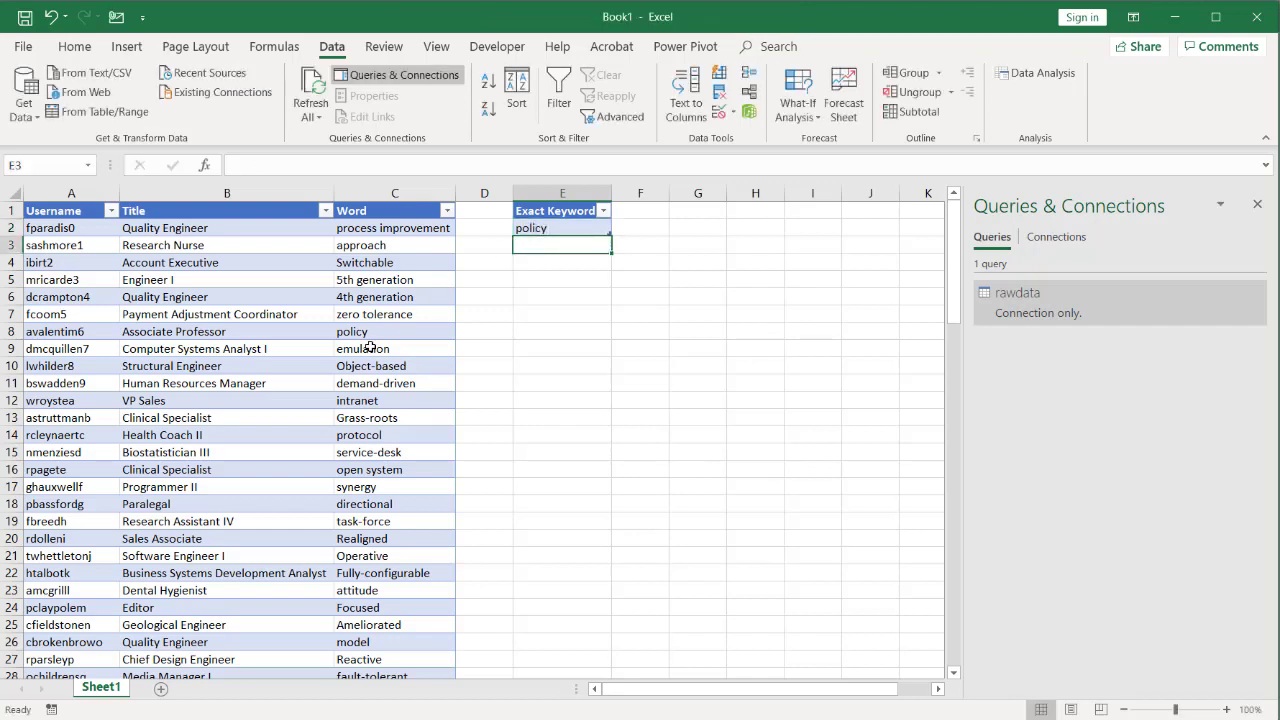
left_click(558, 226)
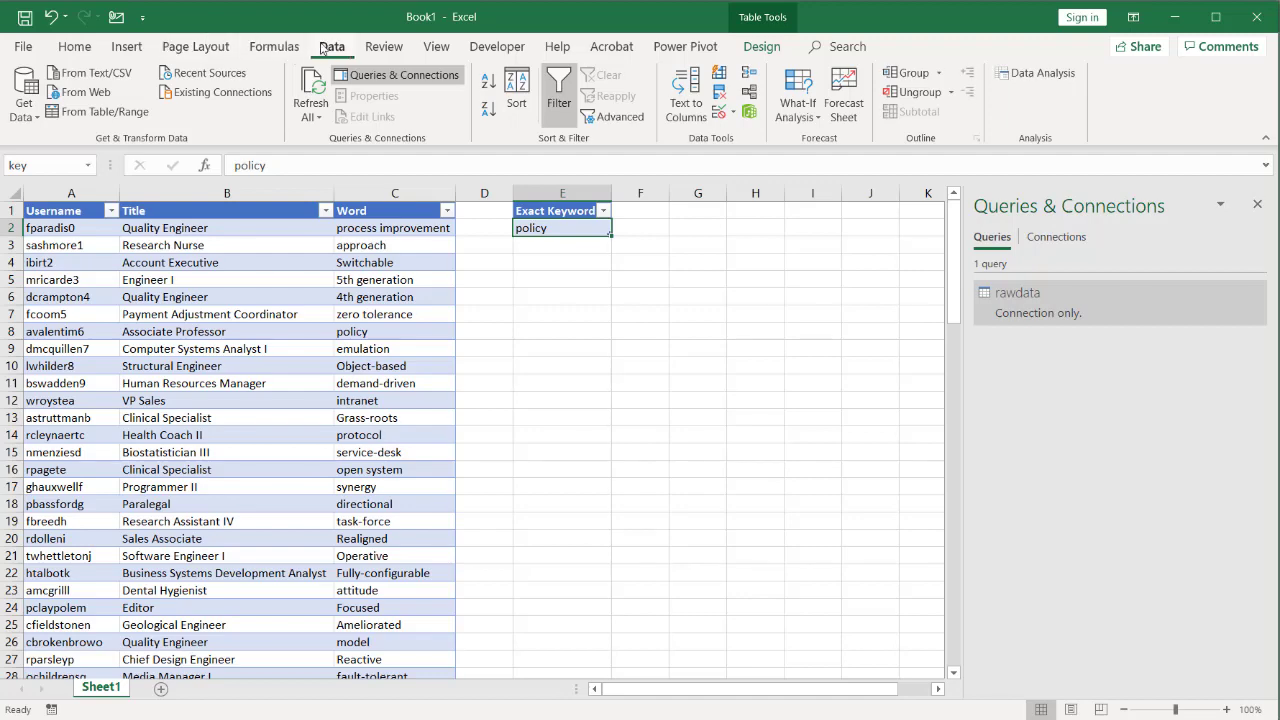
left_click(97, 112)
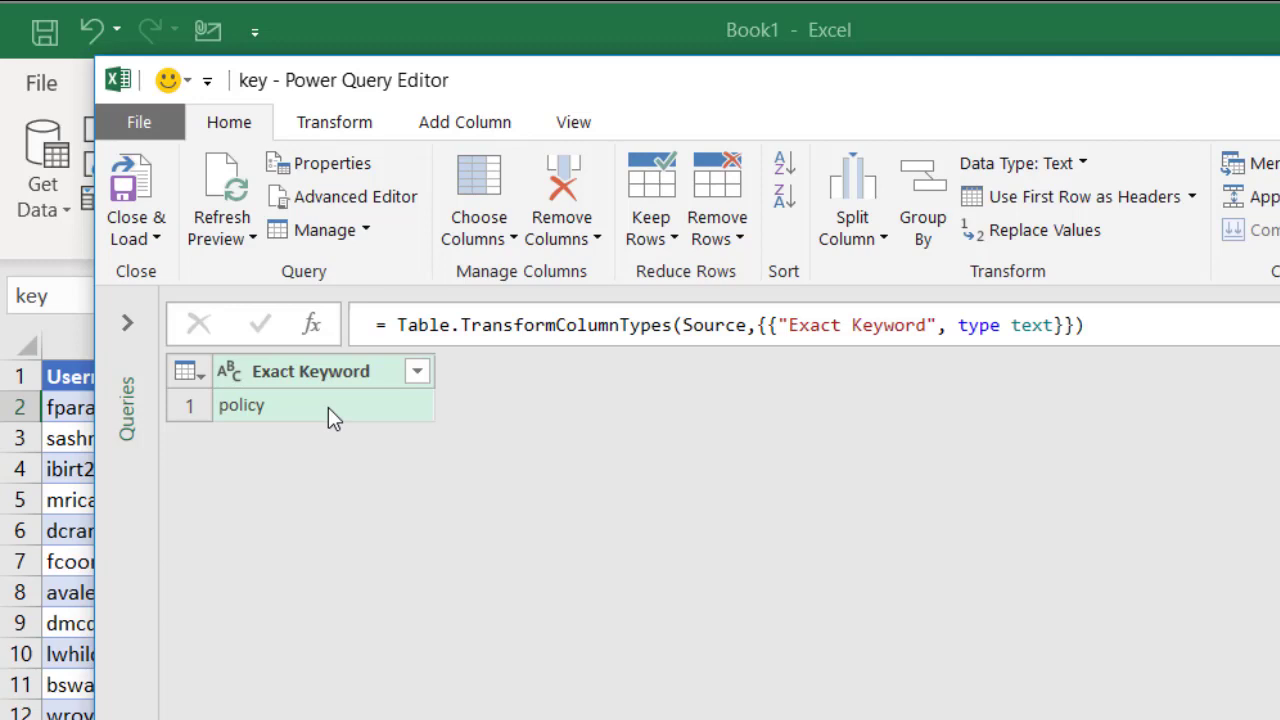
Drill down on the 'policy' cell of the Exact Keyword column.
left_click(328, 407)
right_click(328, 407)
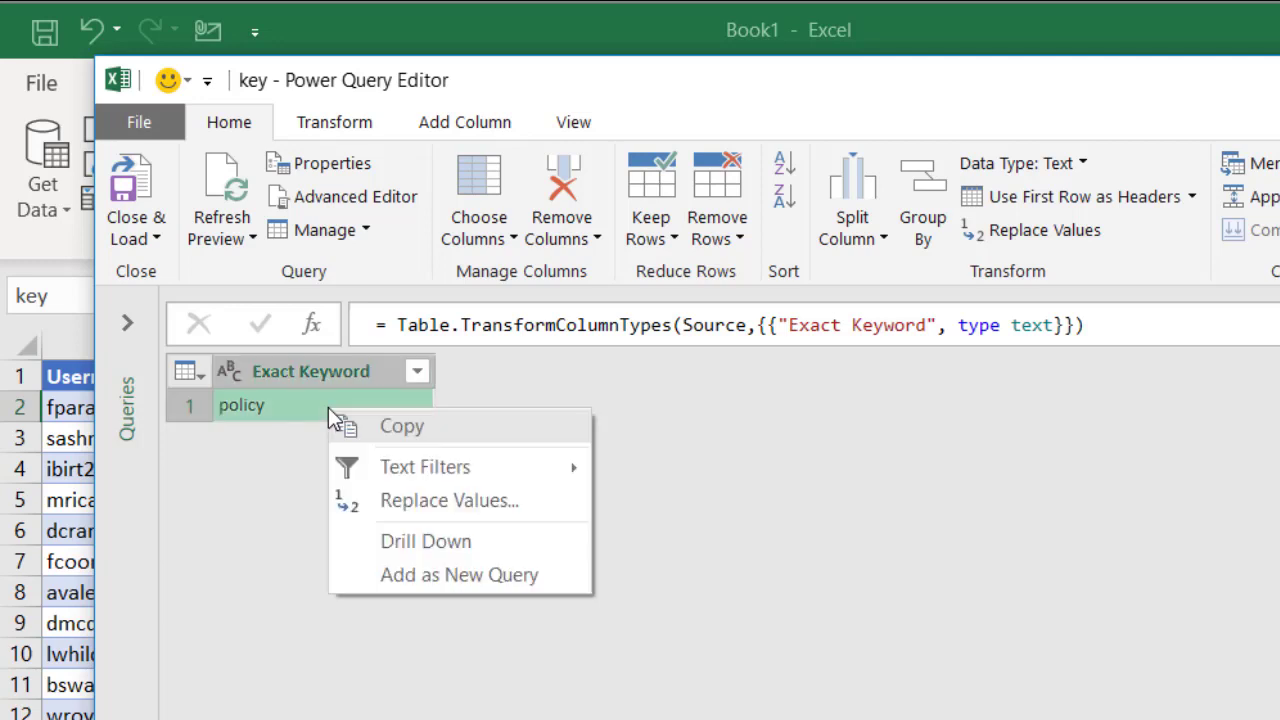
left_click(466, 548)
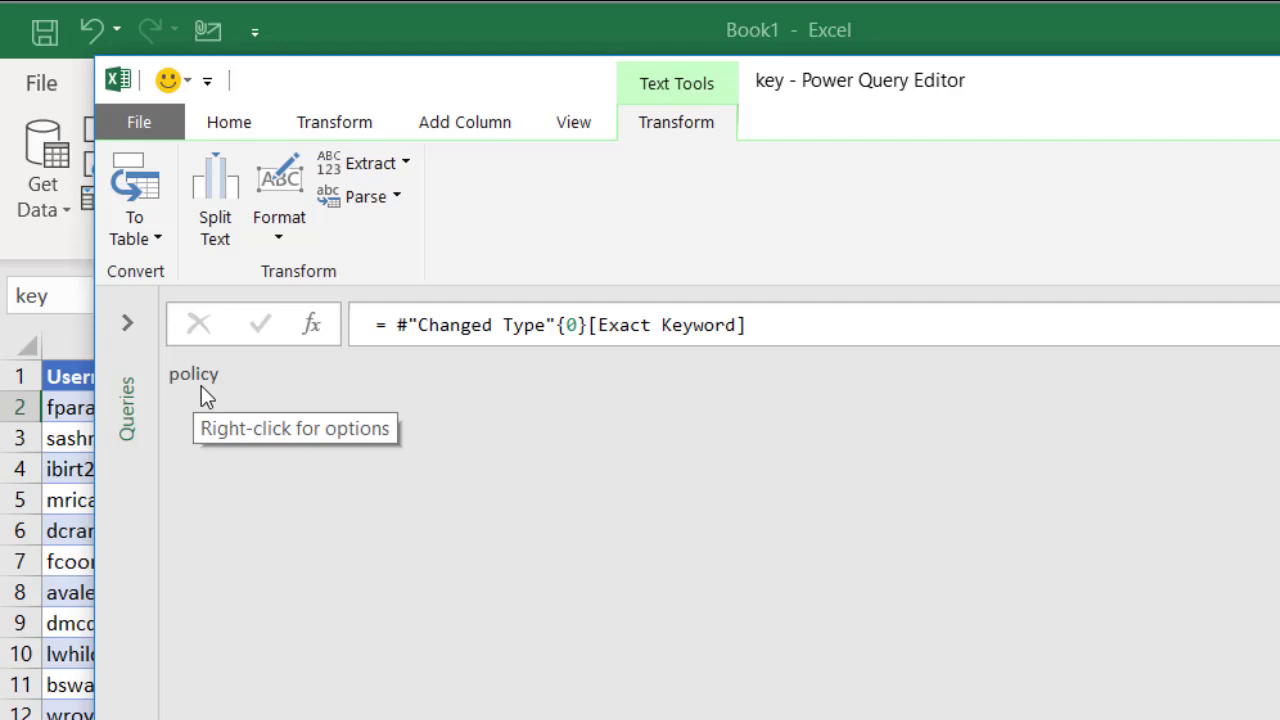
Close and load the key query with Only Create Connection.
left_click(240, 130)
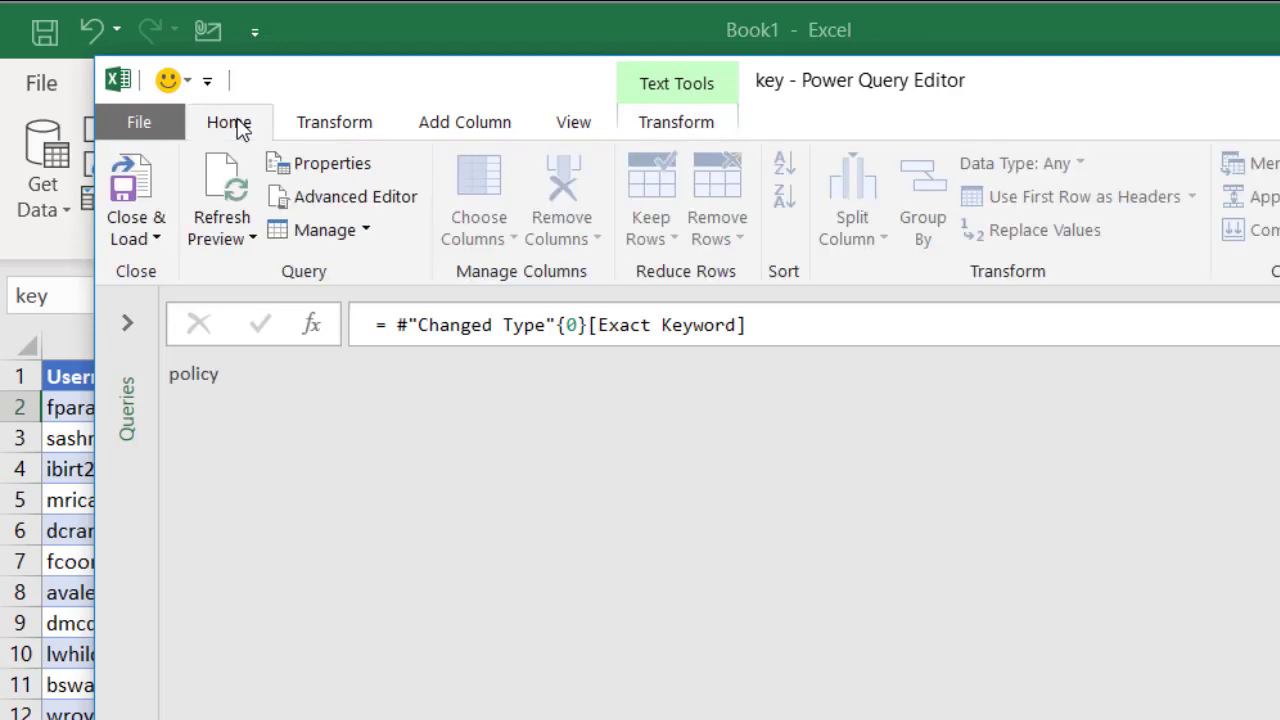
left_click(143, 236)
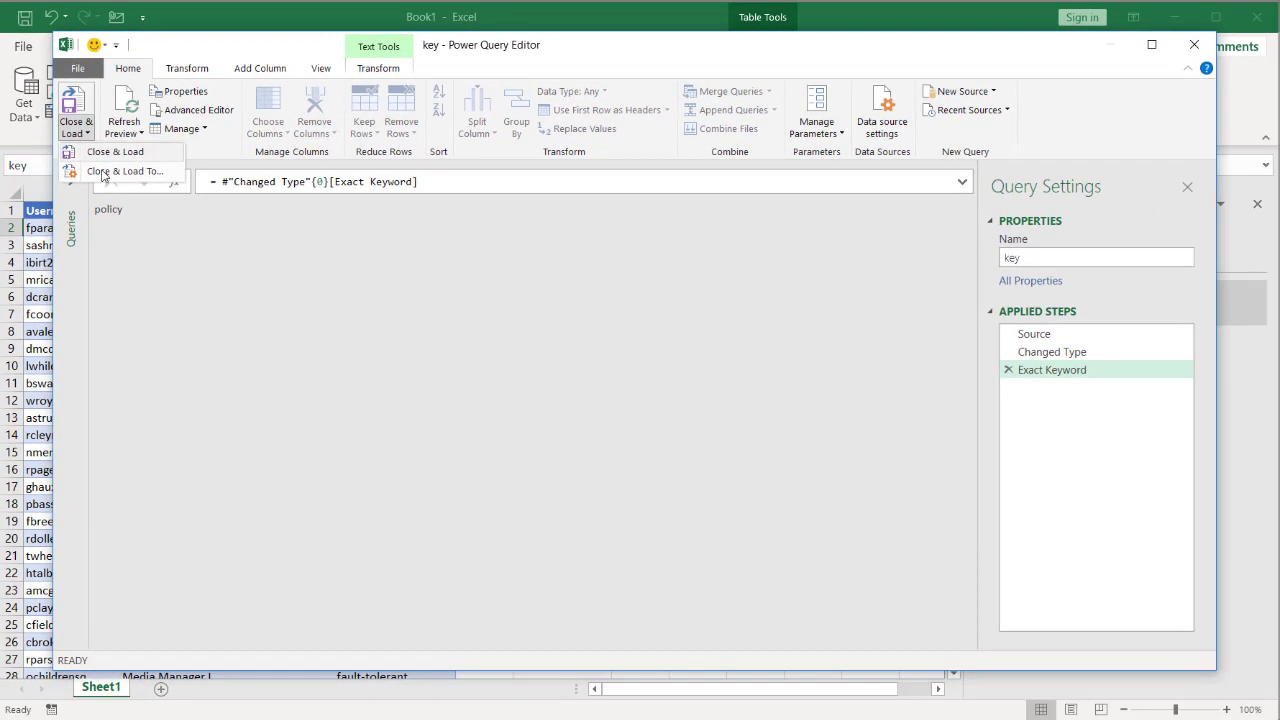
left_click(144, 189)
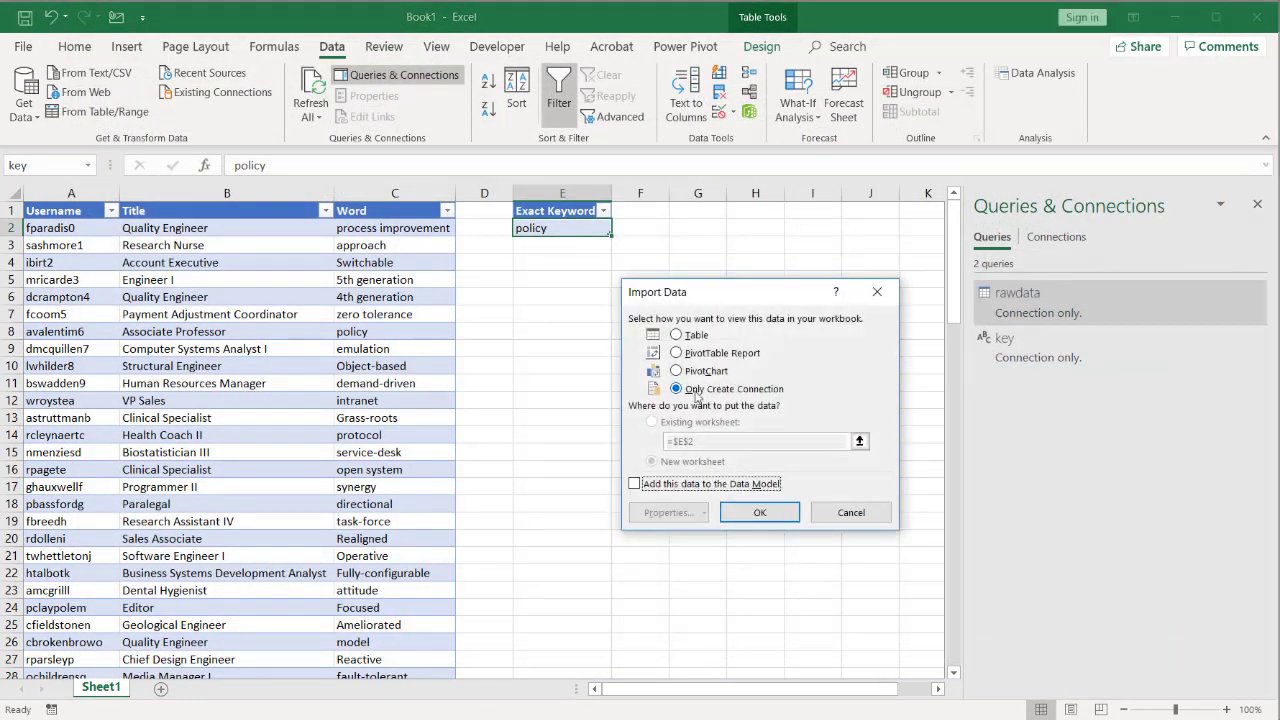
left_click(754, 514)
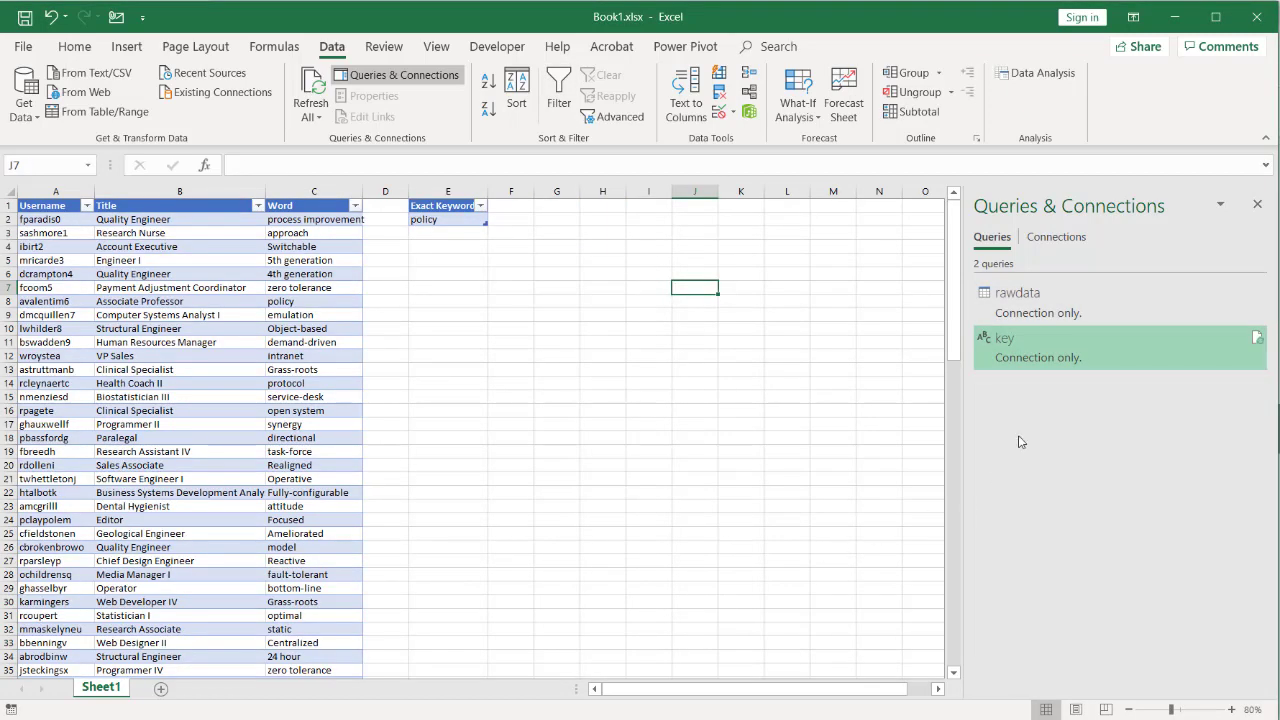
Create a new reference query from rawdata in Queries & Connections.
left_click(1008, 313)
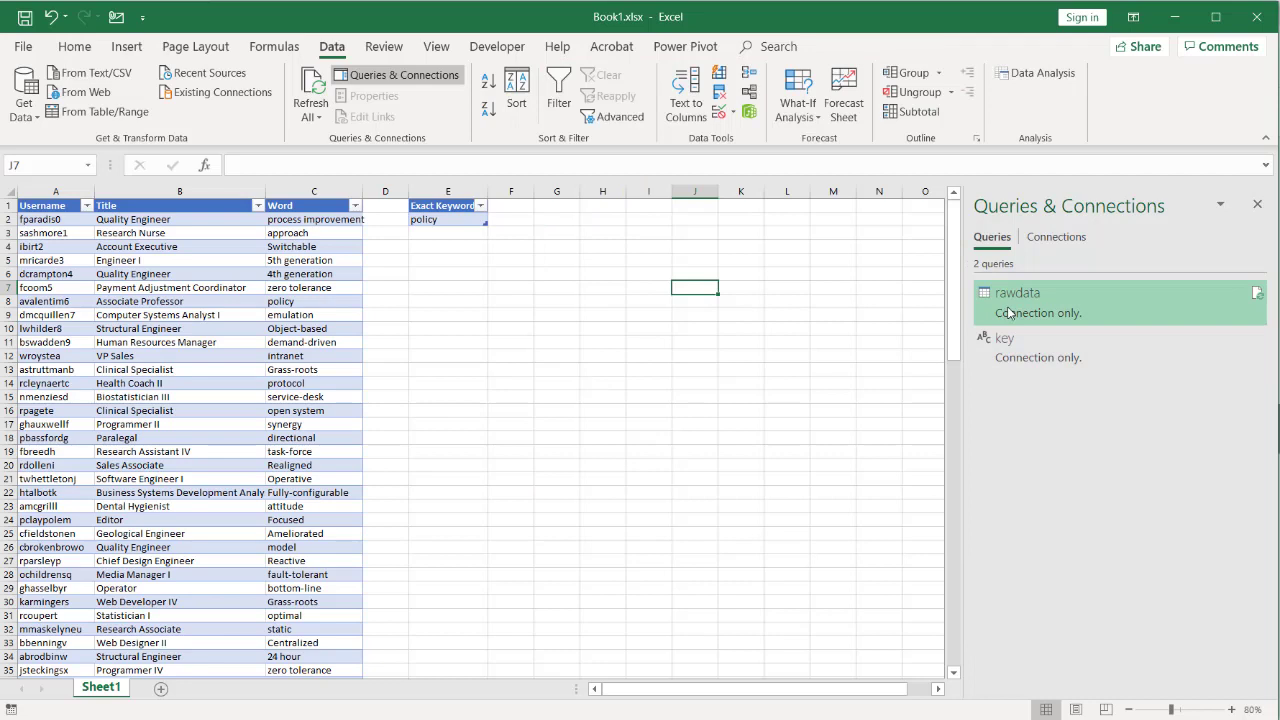
right_click(1009, 313)
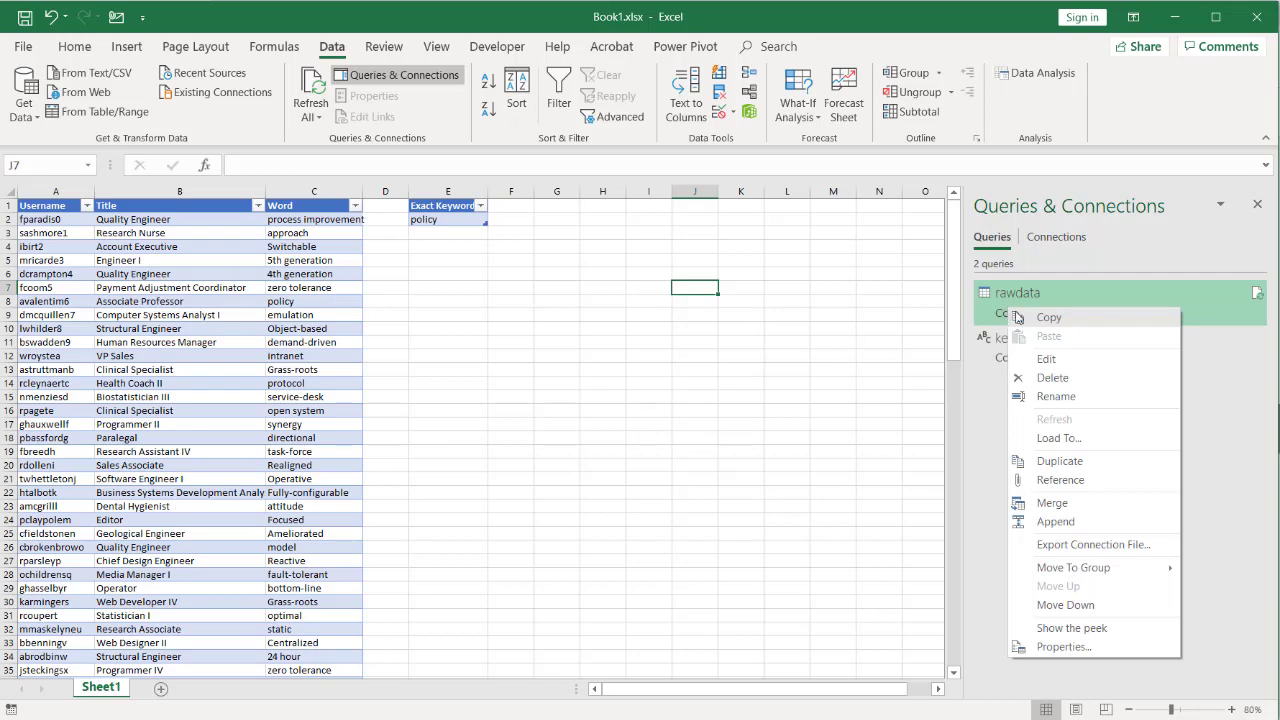
left_click(1058, 480)
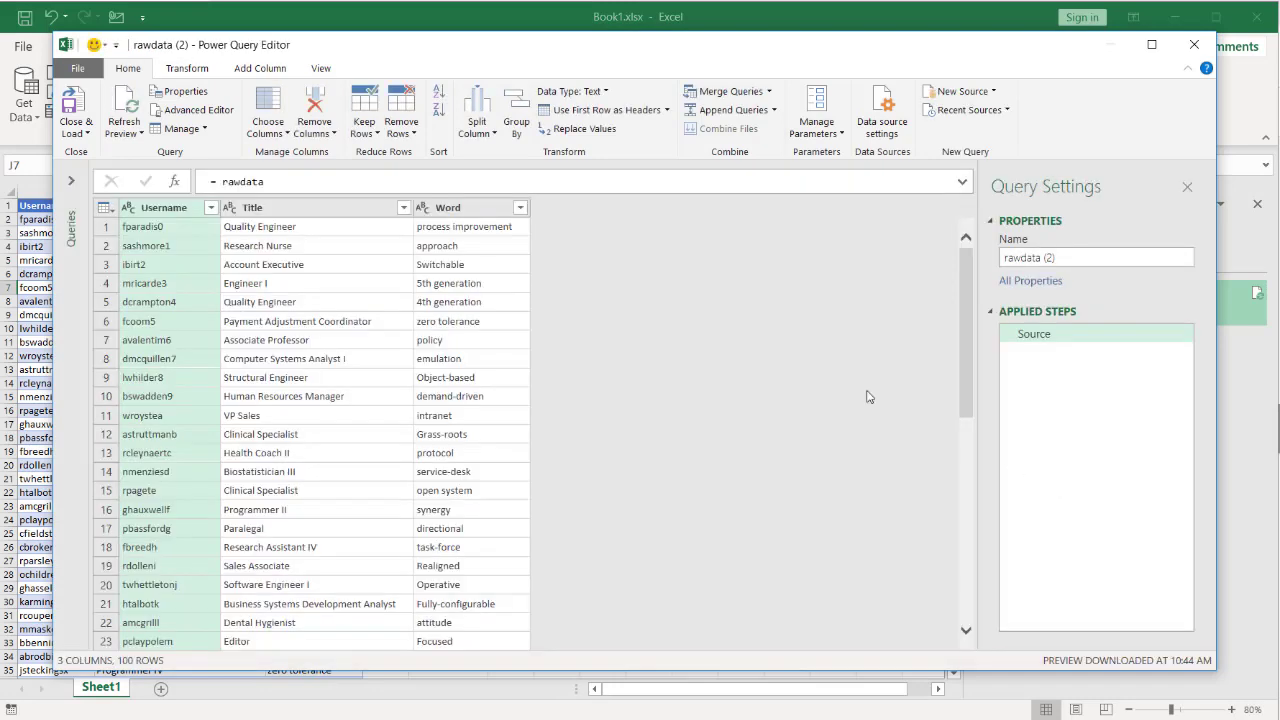
left_click(266, 70)
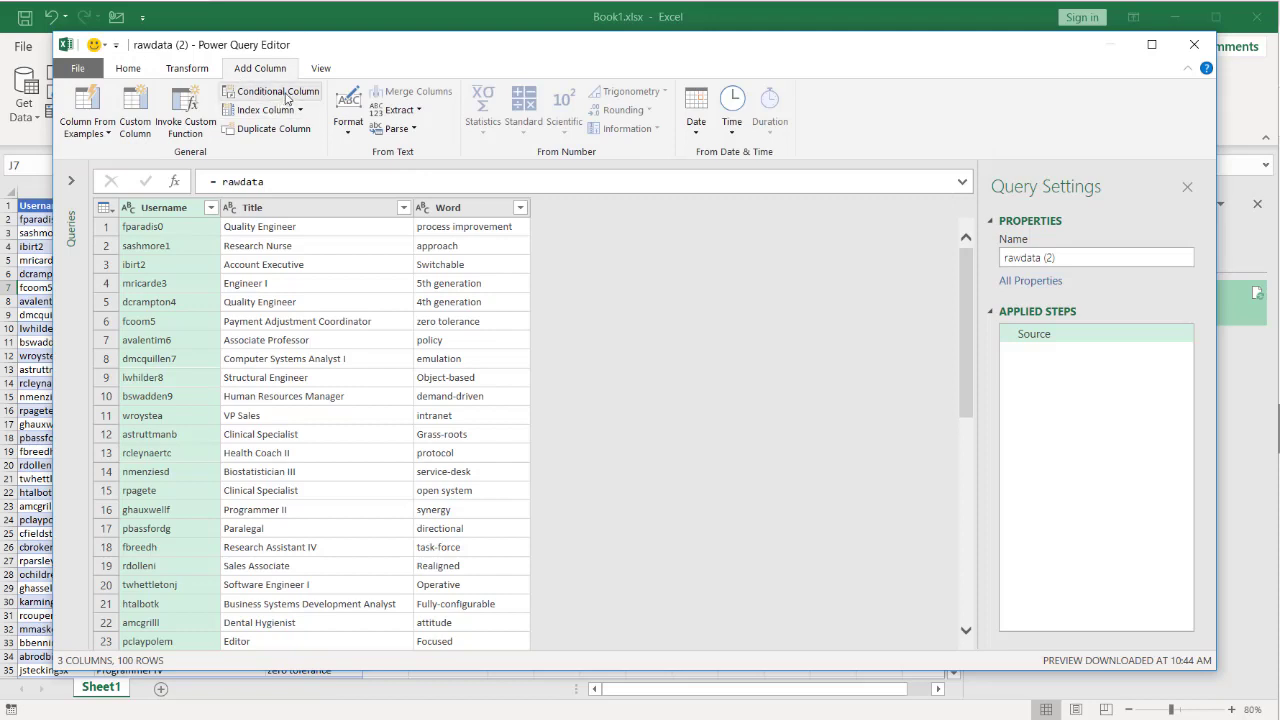
Add a conditional column whose condition tests whether Word contains 'attitude'.
left_click(276, 92)
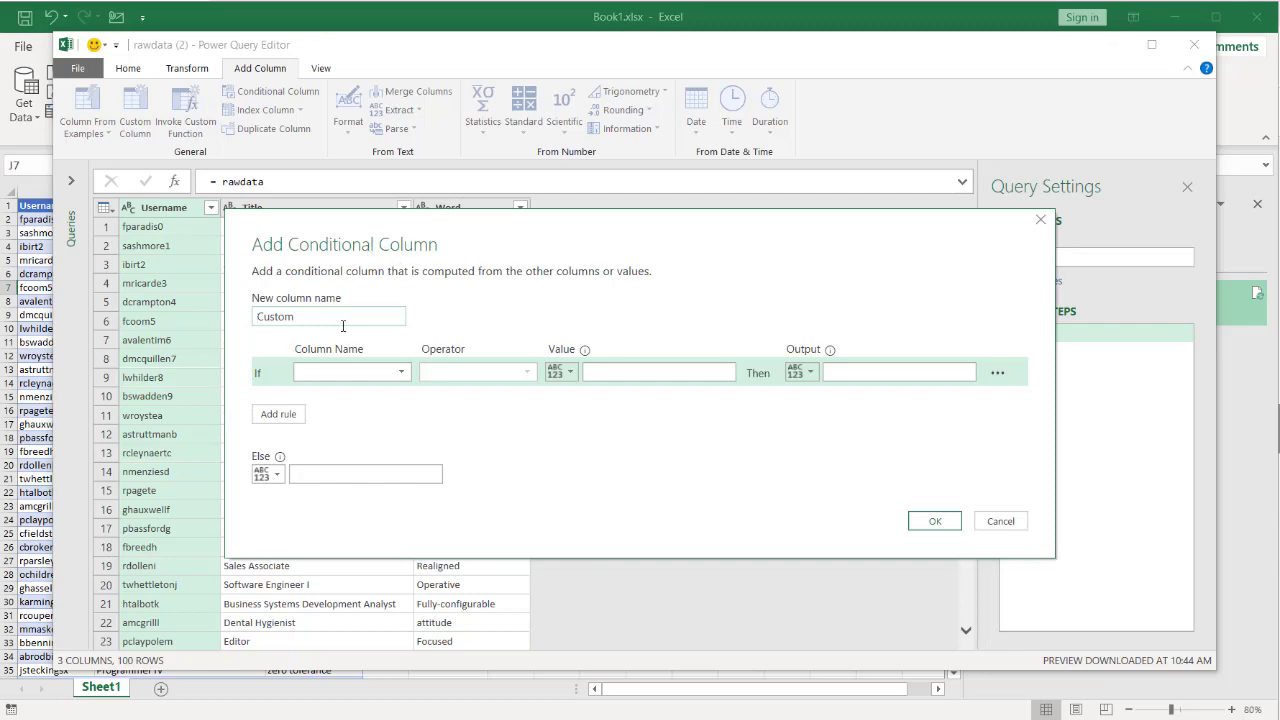
left_click(395, 372)
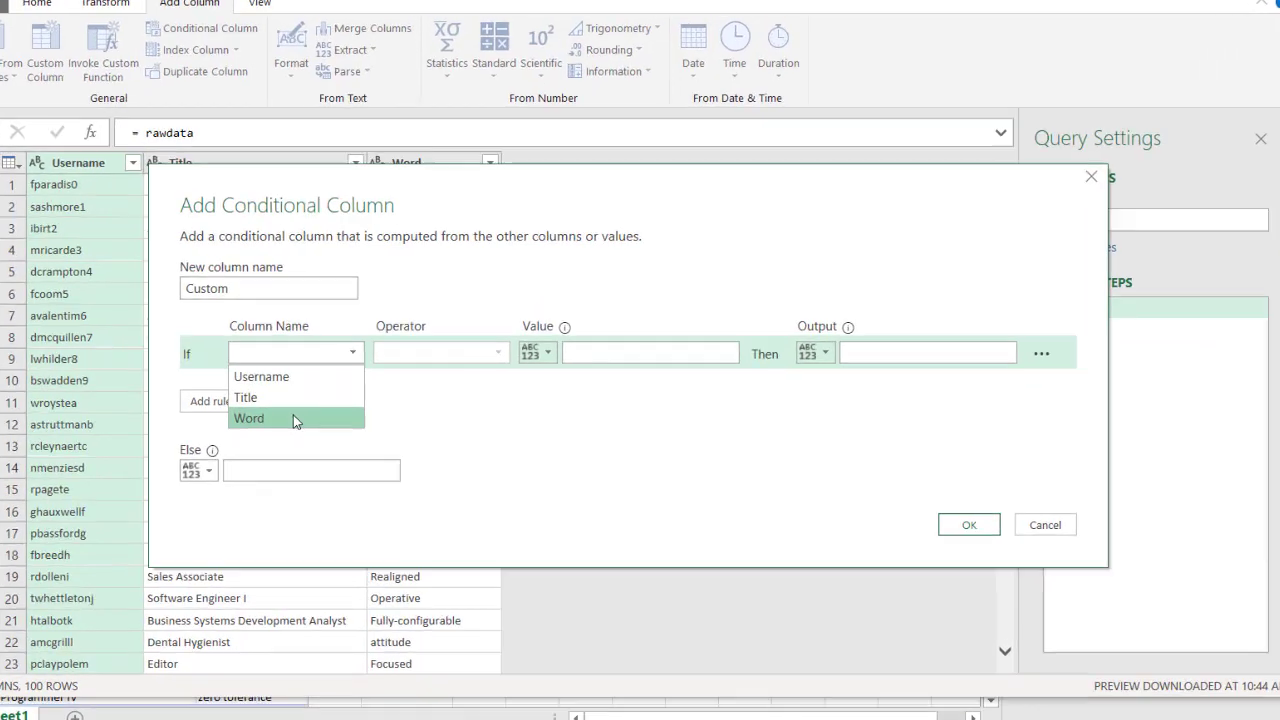
left_click(318, 426)
left_click(467, 336)
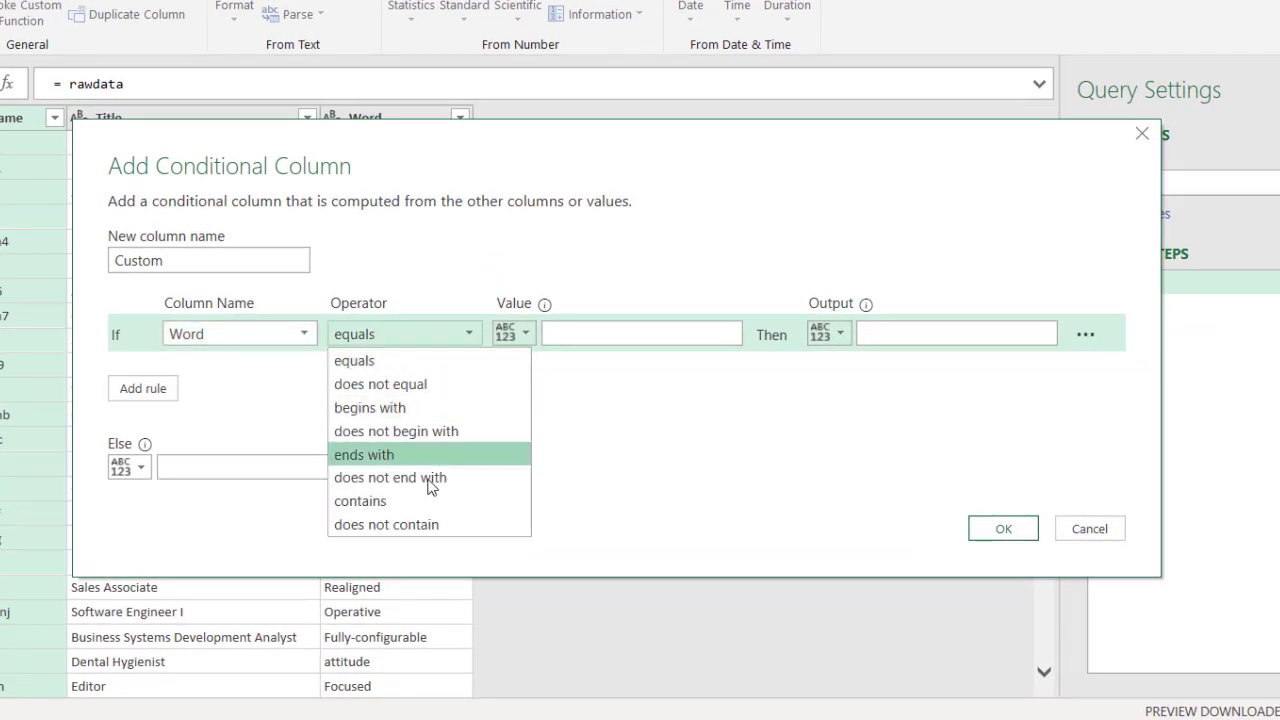
left_click(417, 501)
left_click(612, 336)
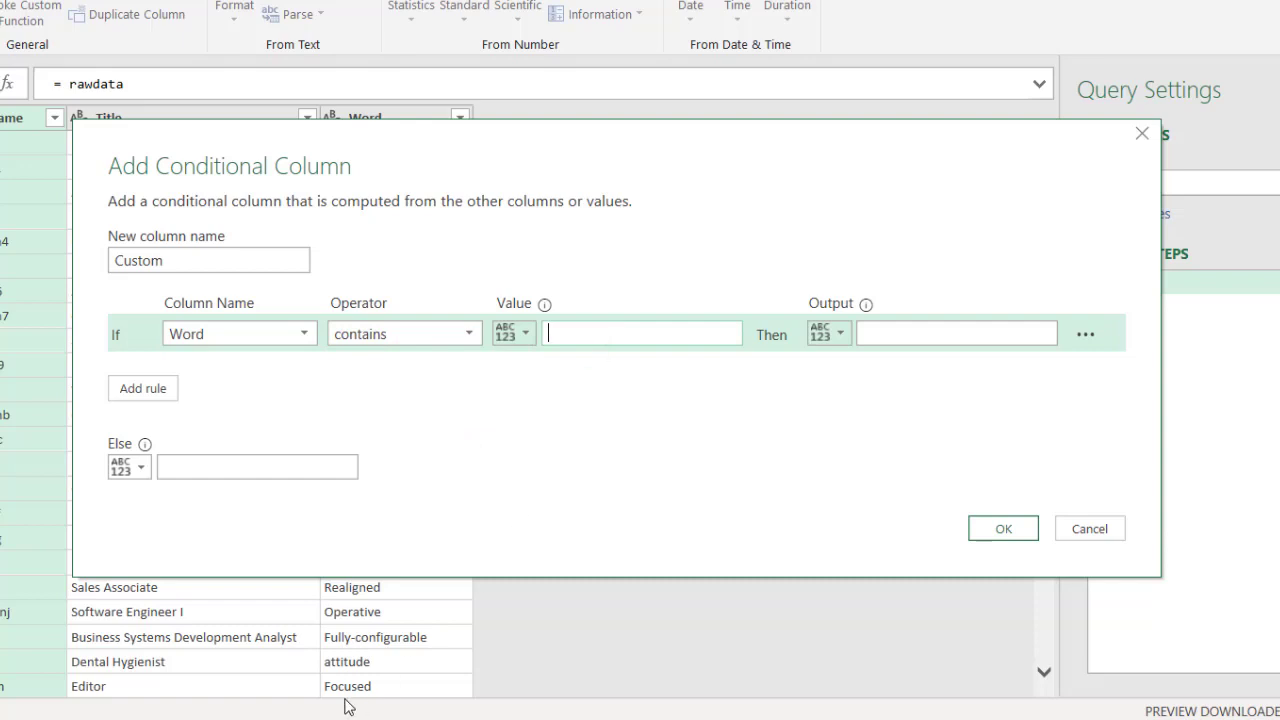
type("attitude")
Make the conditional column output the Word column when matched and null otherwise.
left_click(840, 335)
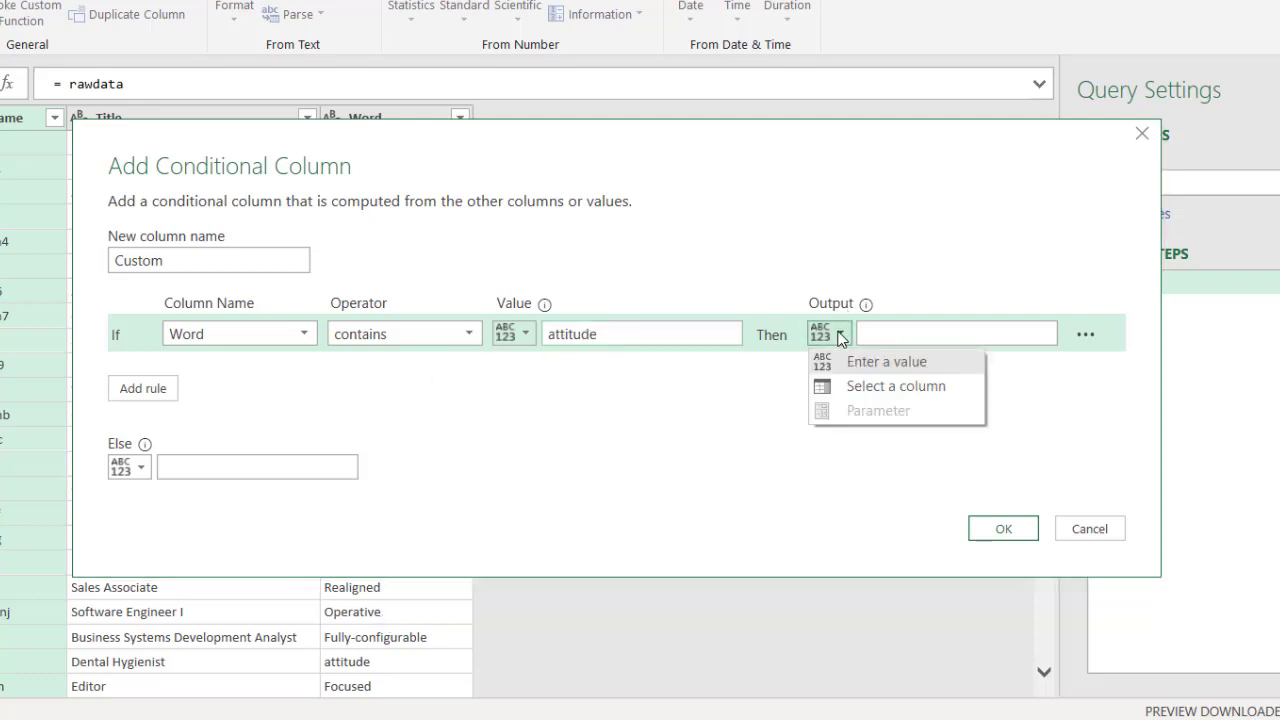
left_click(860, 388)
left_click(1044, 334)
left_click(938, 406)
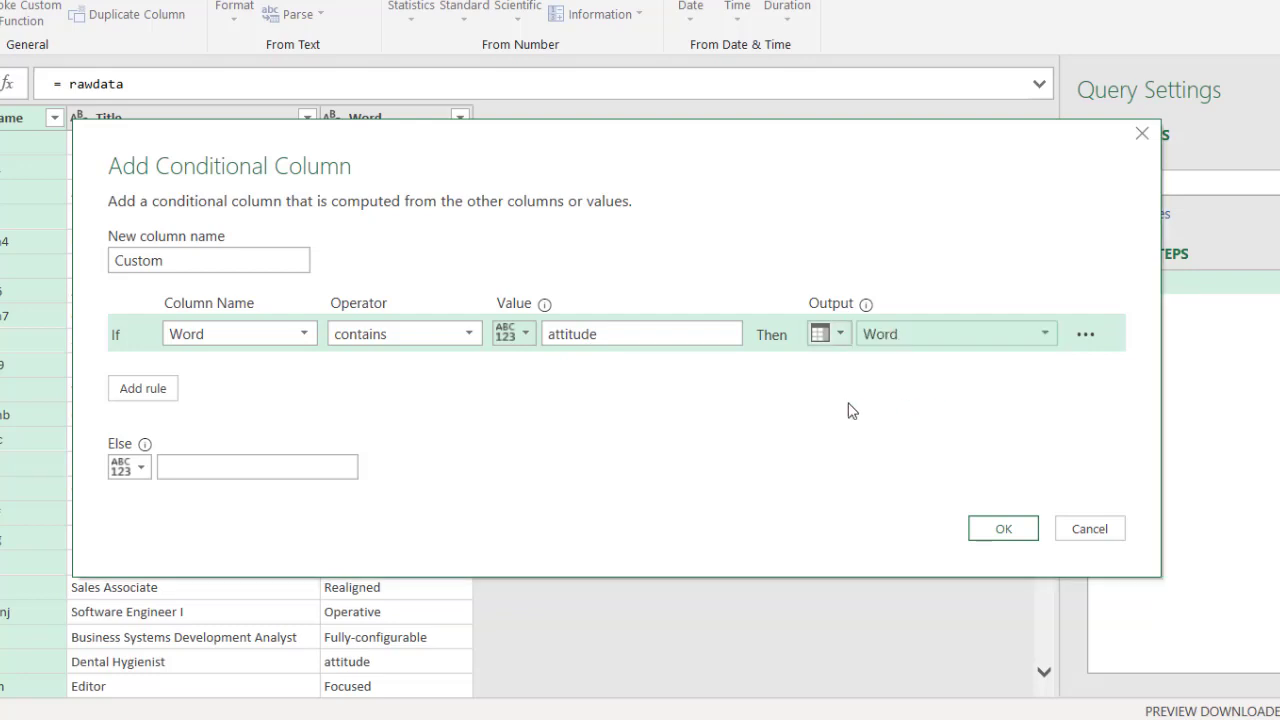
left_click(305, 466)
type("null")
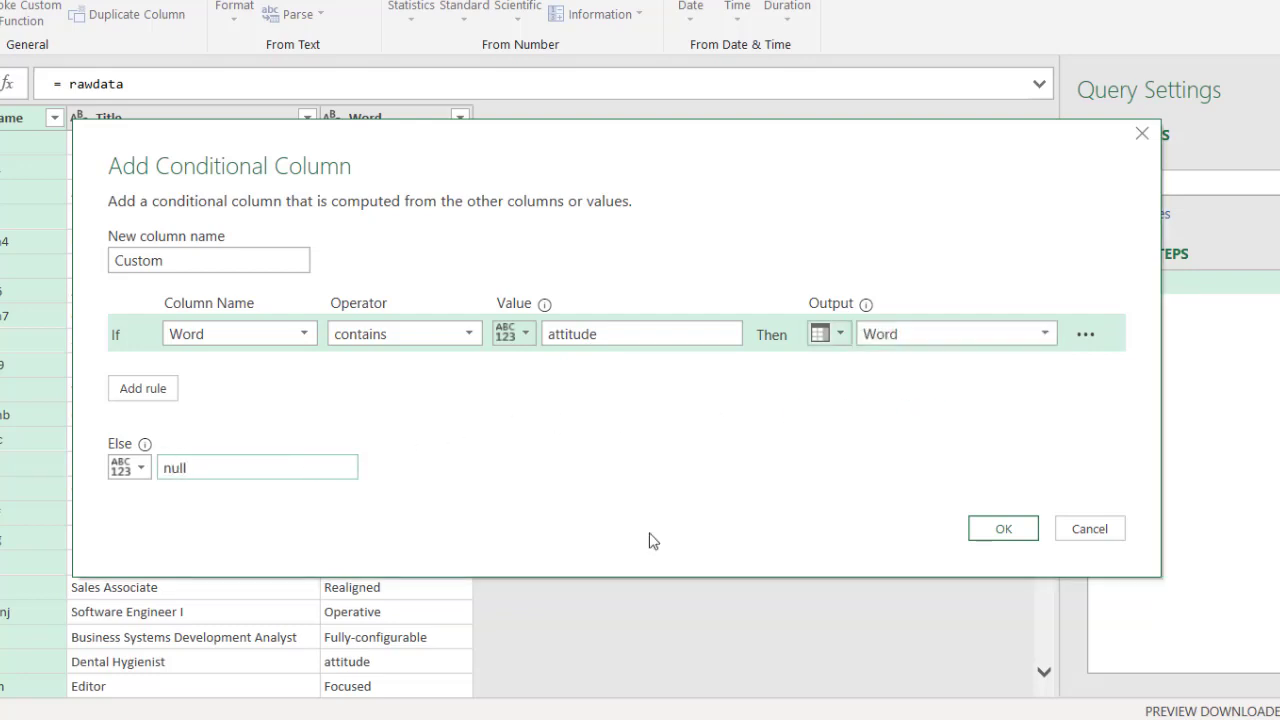
left_click(1003, 530)
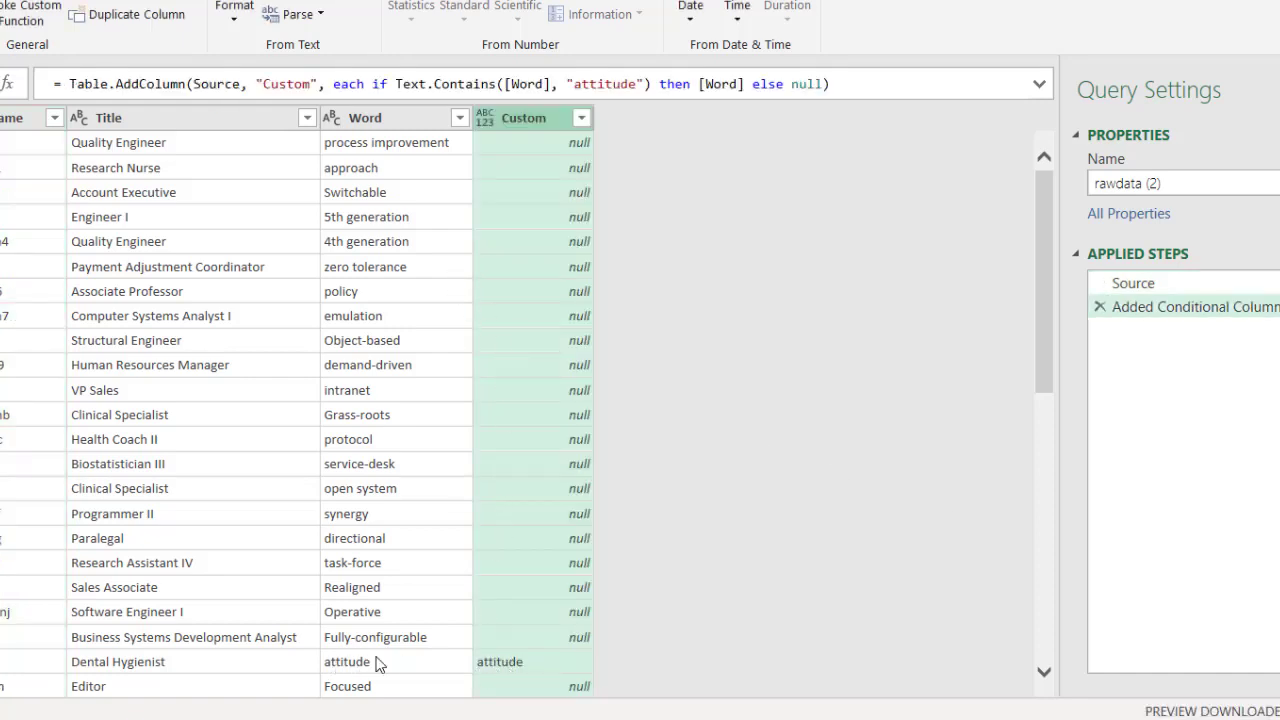
Filter the Custom column to exclude nulls, leaving the single attitude row, and open the Close & Load options.
left_click(582, 118)
left_click(248, 392)
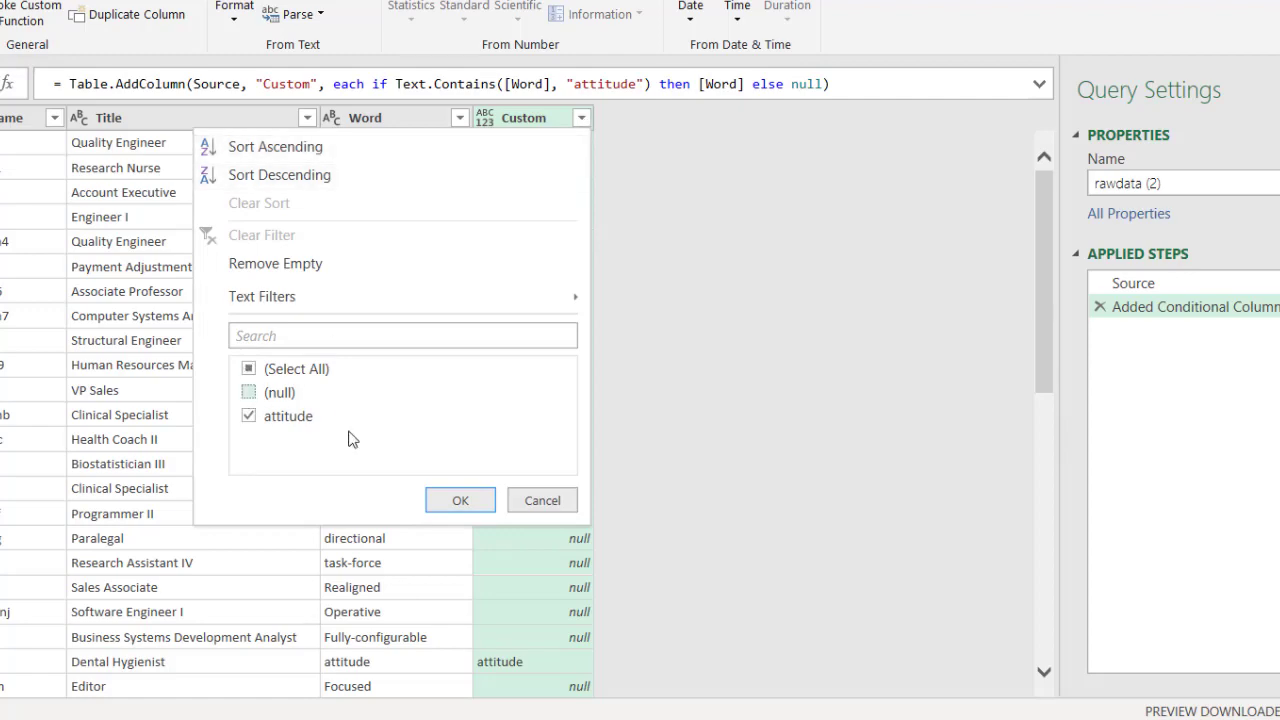
left_click(474, 500)
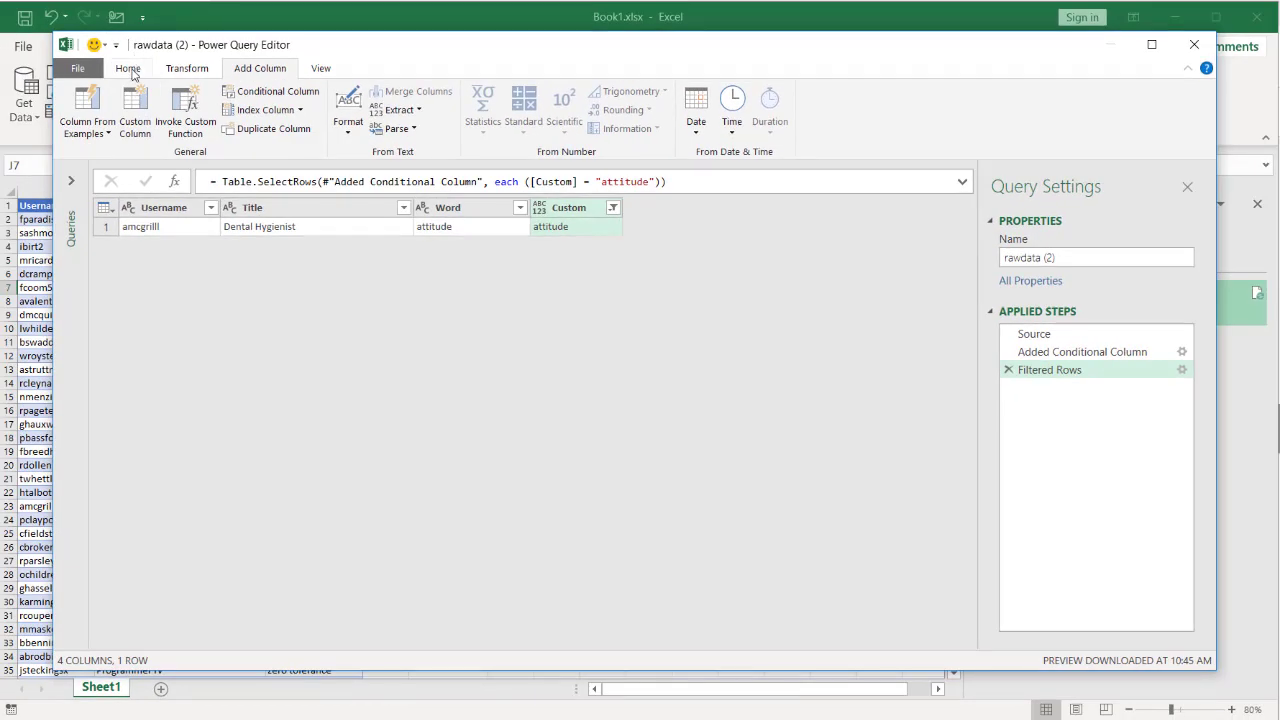
left_click(128, 68)
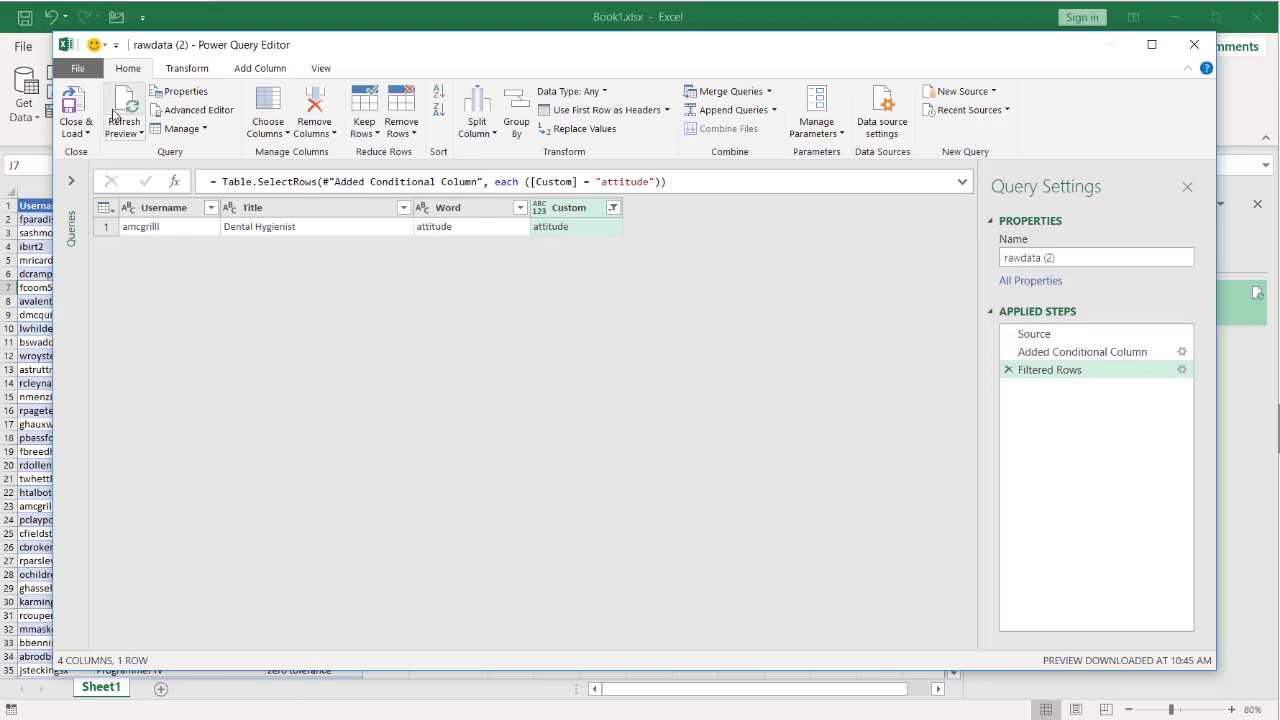
left_click(78, 130)
Load the query results as a table on the existing worksheet at cell G1.
left_click(108, 152)
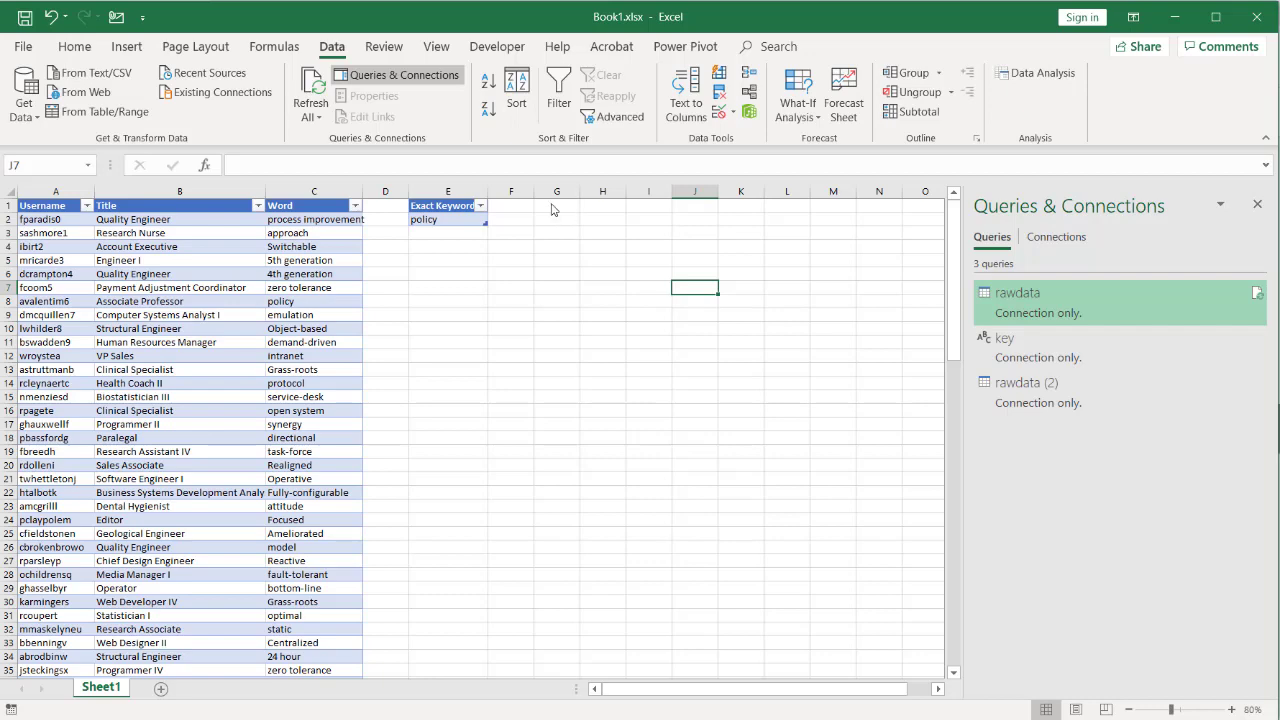
left_click(676, 335)
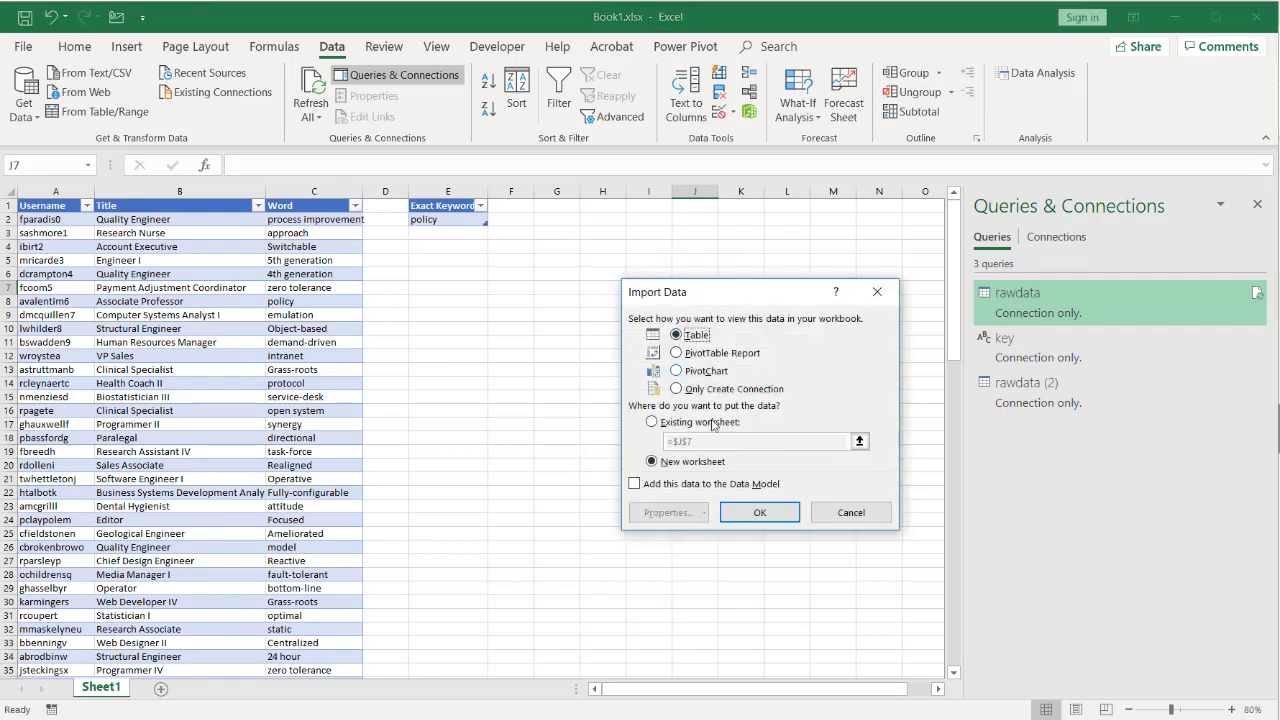
left_click(654, 424)
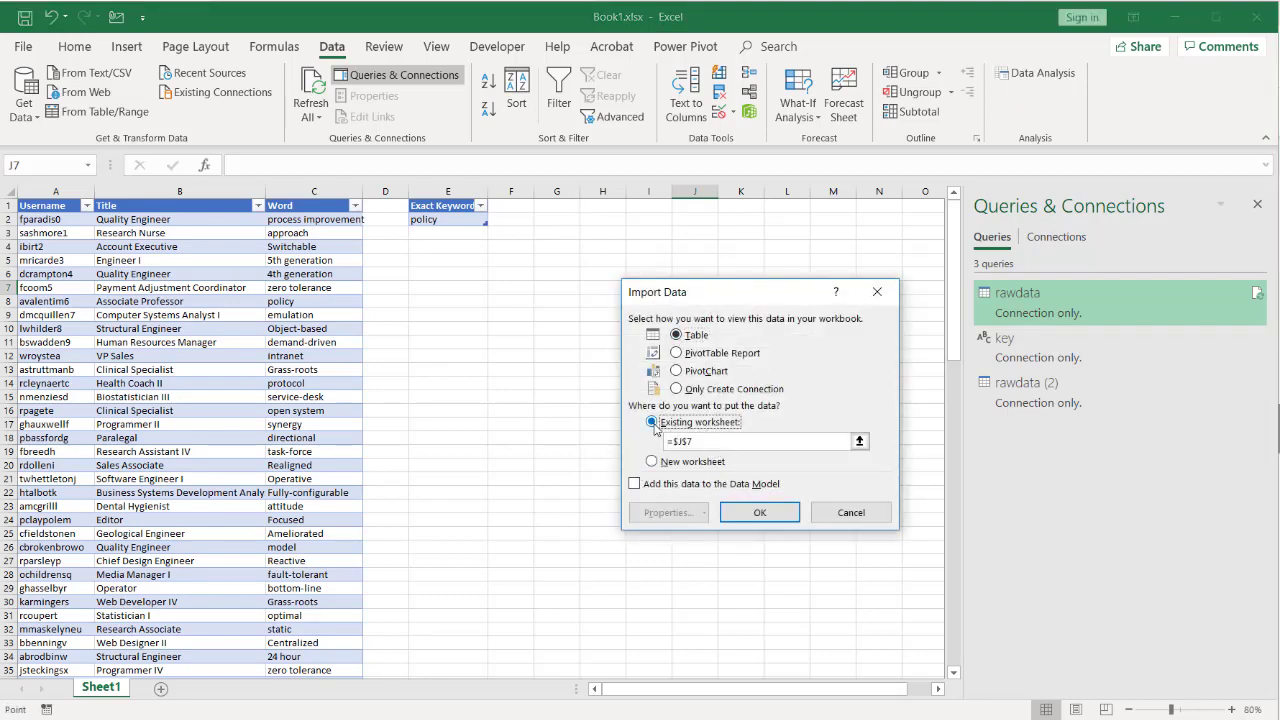
left_click(563, 208)
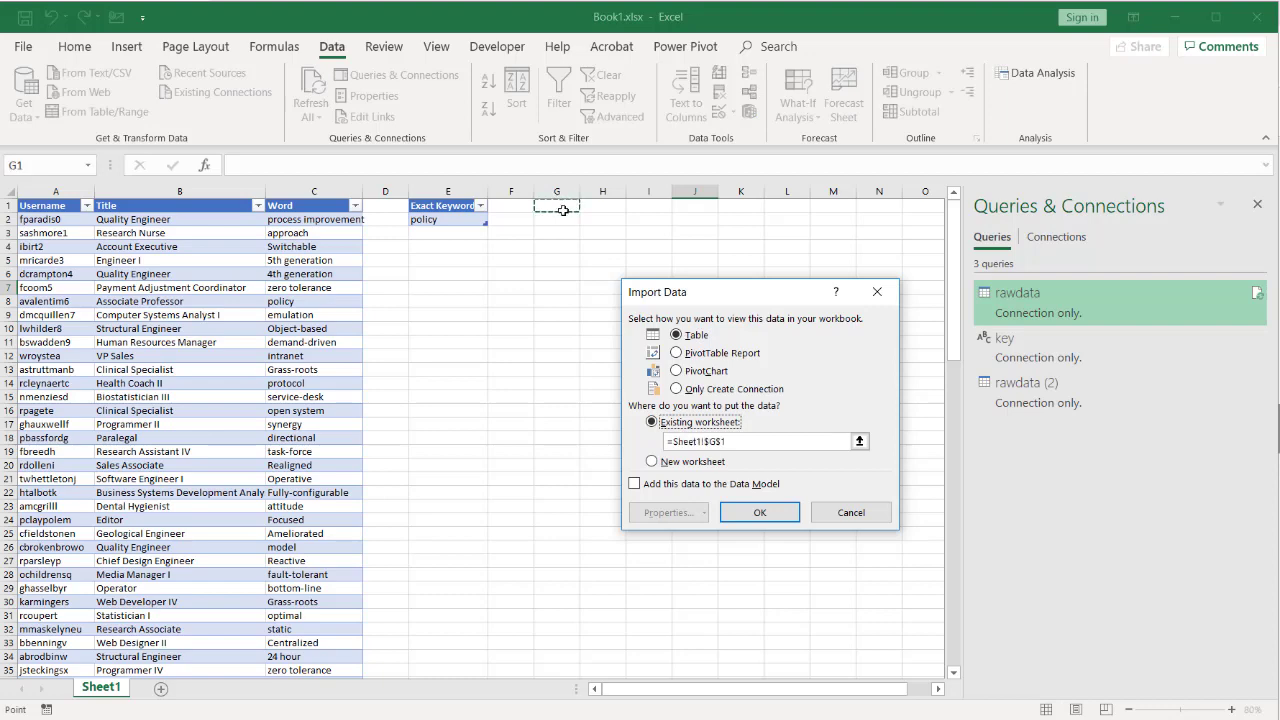
left_click(760, 512)
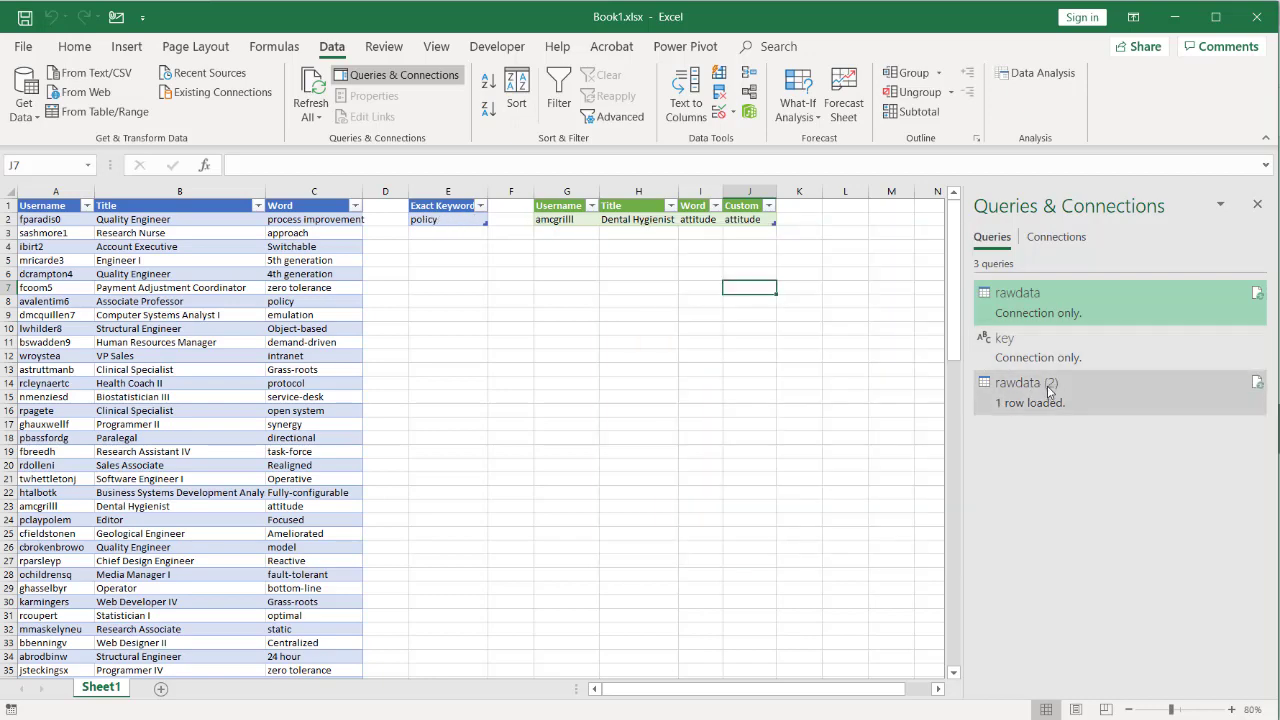
Reopen the rawdata (2) query and view its M code in the Advanced Editor.
double_click(1035, 400)
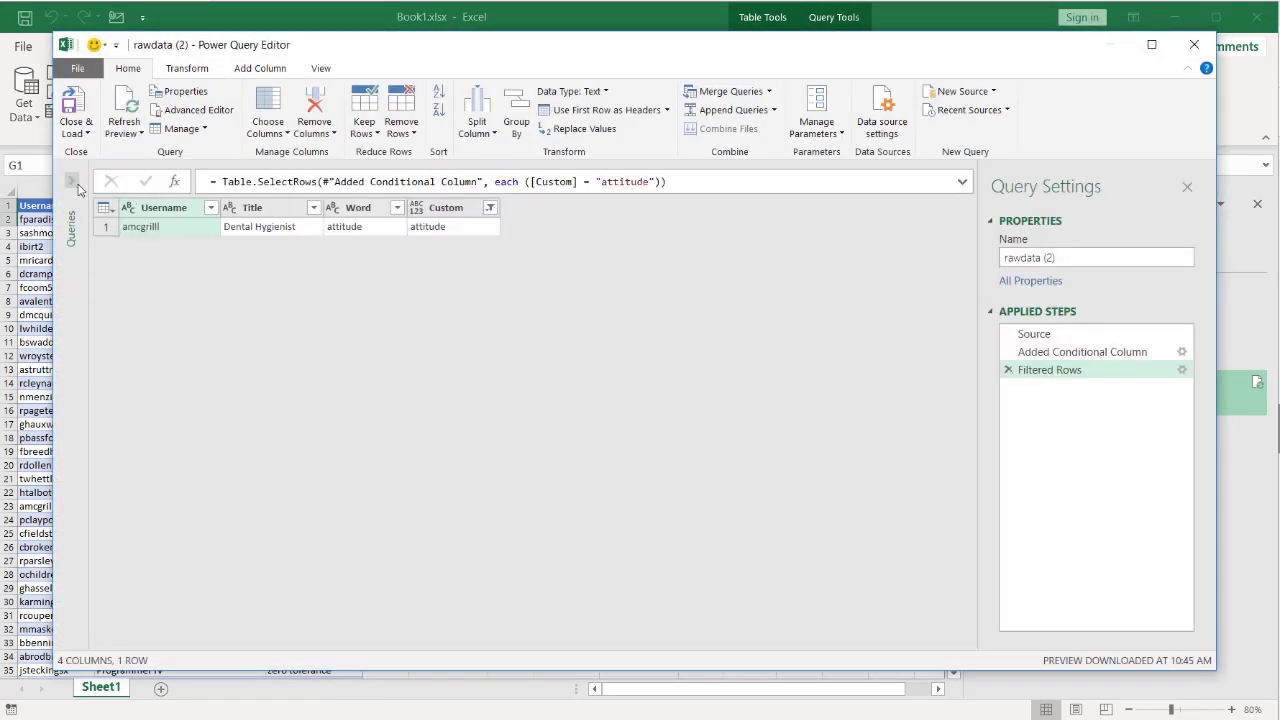
left_click(72, 183)
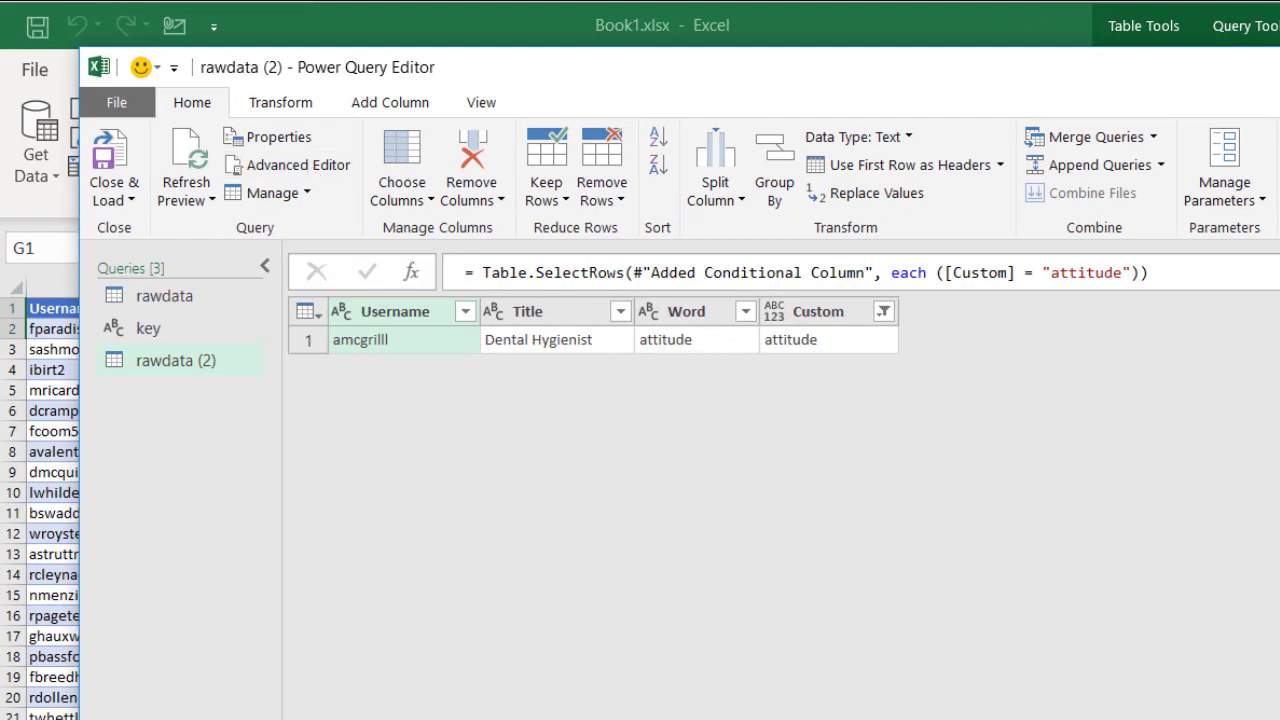
left_click(330, 167)
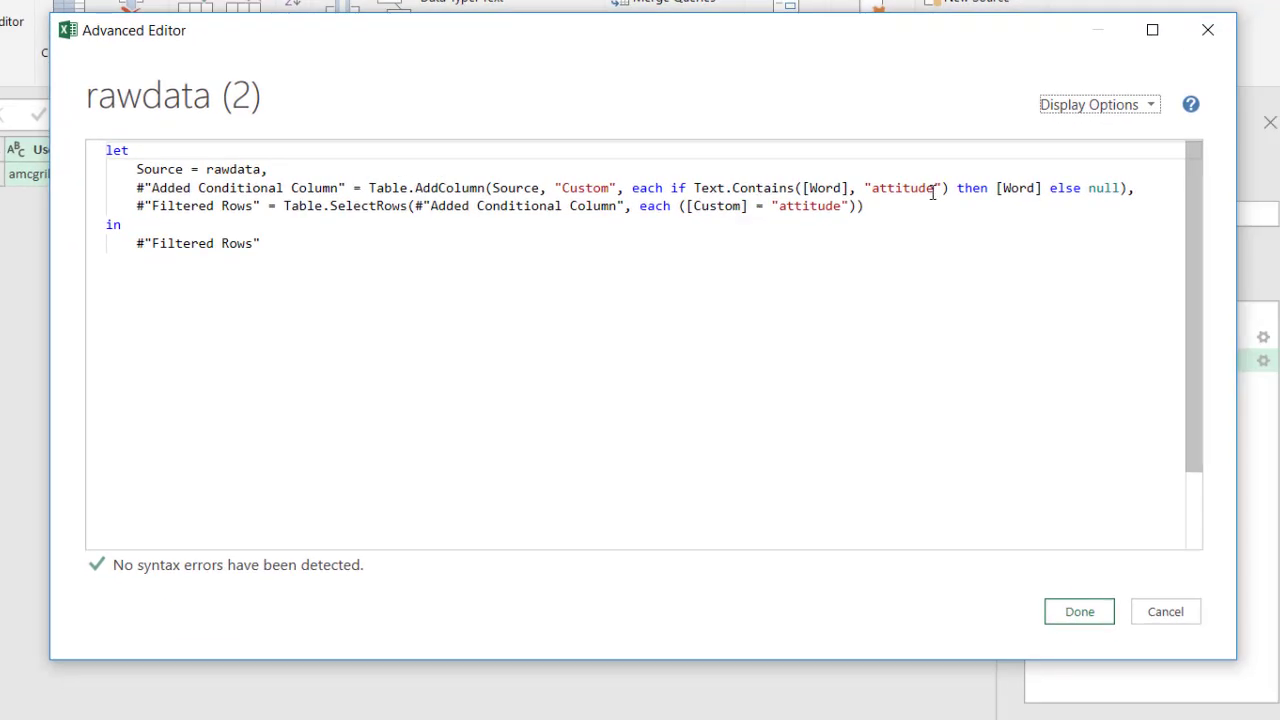
Replace the hard-coded "attitude" in Text.Contains with the key query reference and apply.
left_click_drag(943, 188, 866, 188)
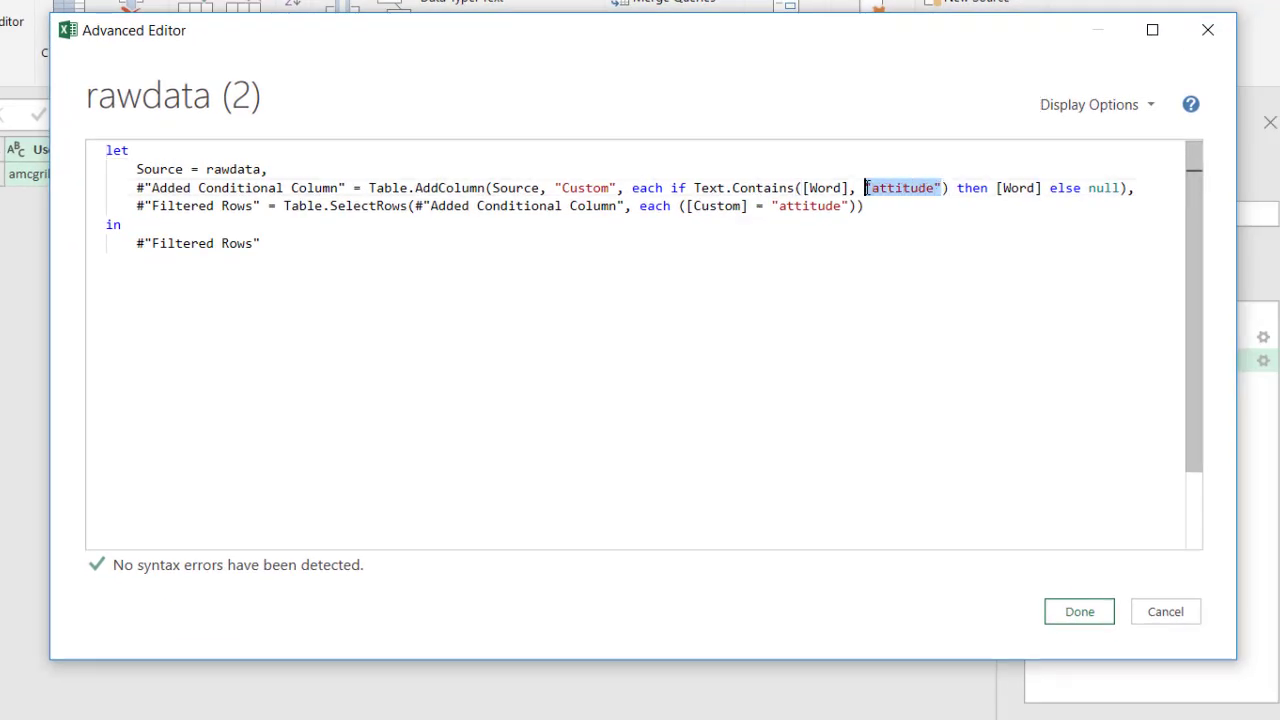
key("Delete")
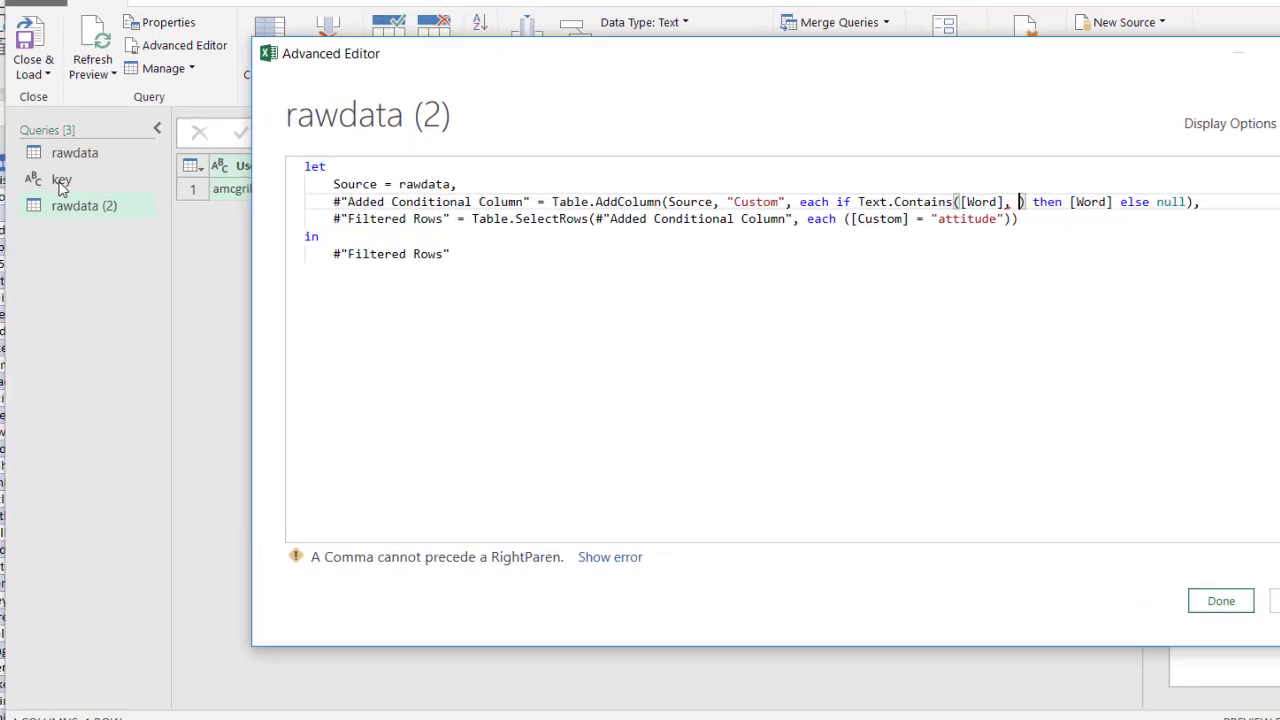
type("k")
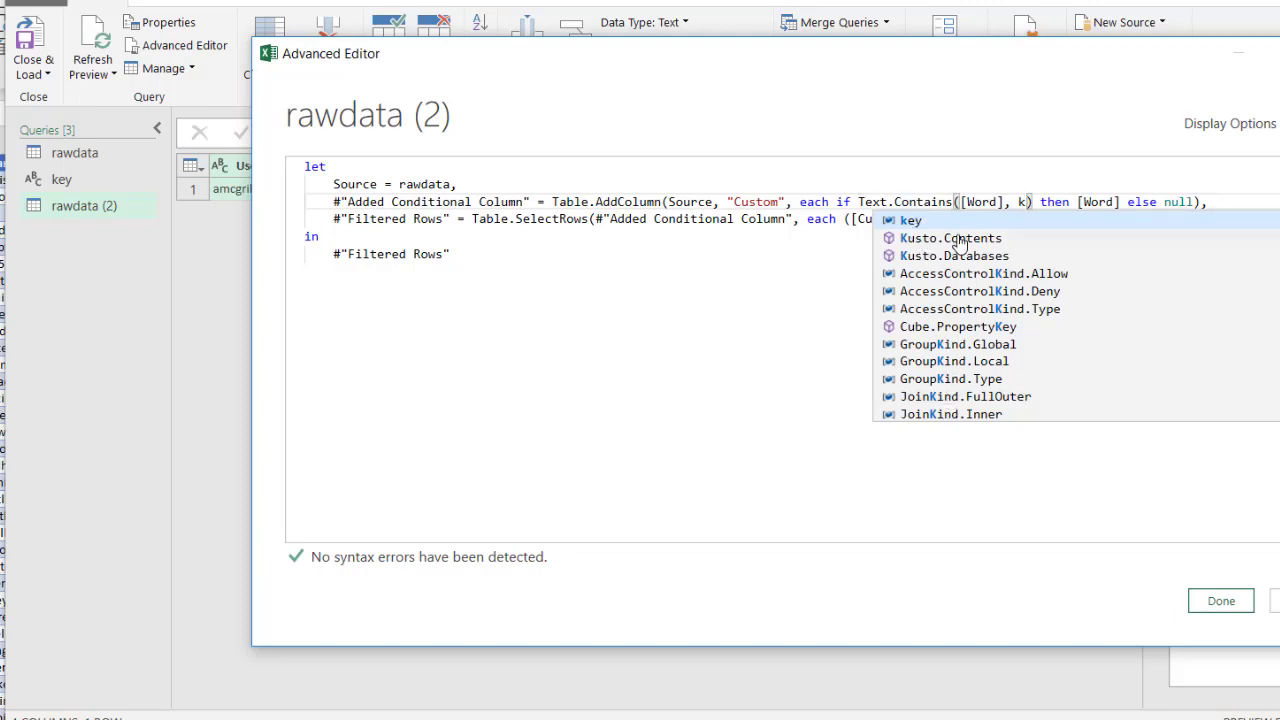
left_click(911, 222)
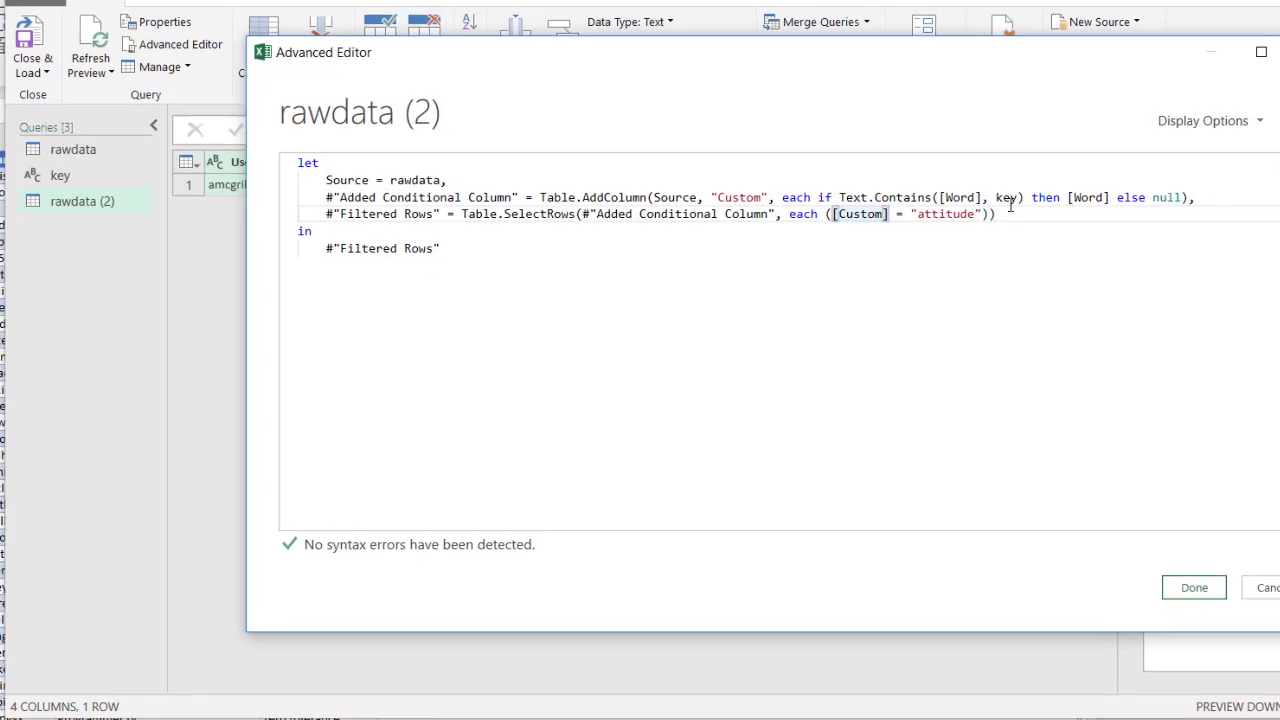
left_click(1145, 566)
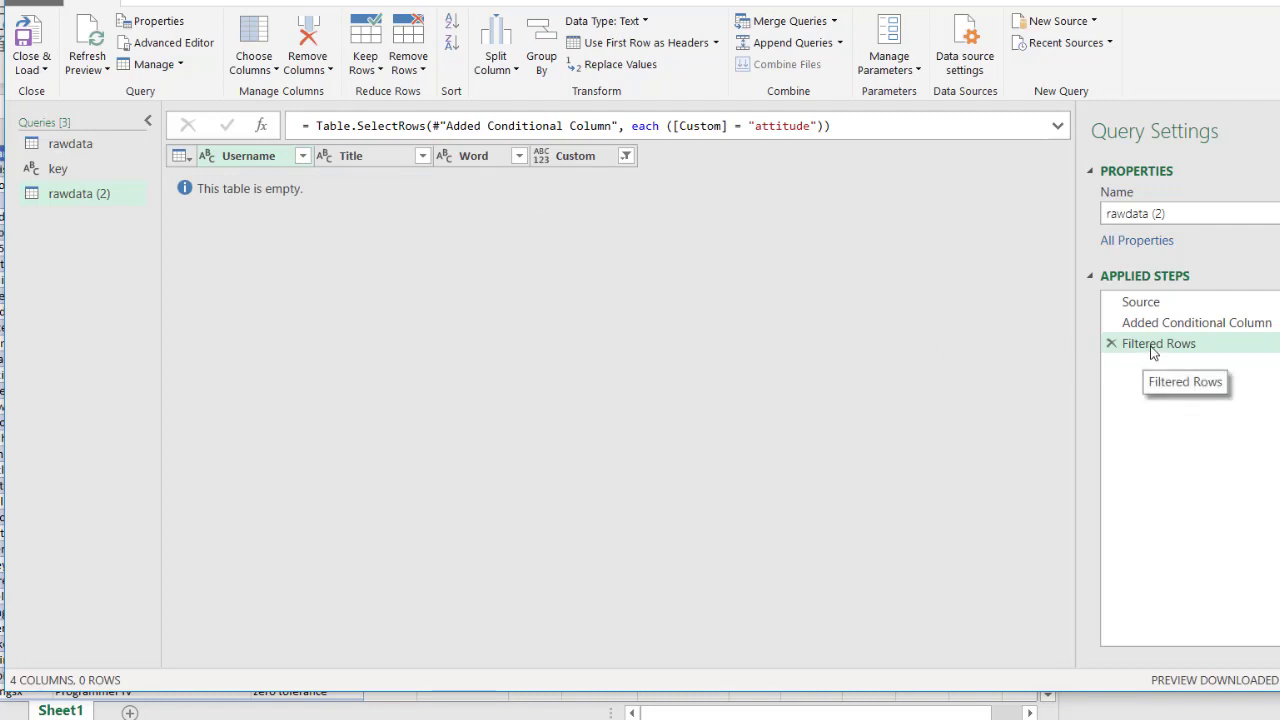
Filter the Custom column to keep all non-null values, then load and refresh the results.
left_click(626, 157)
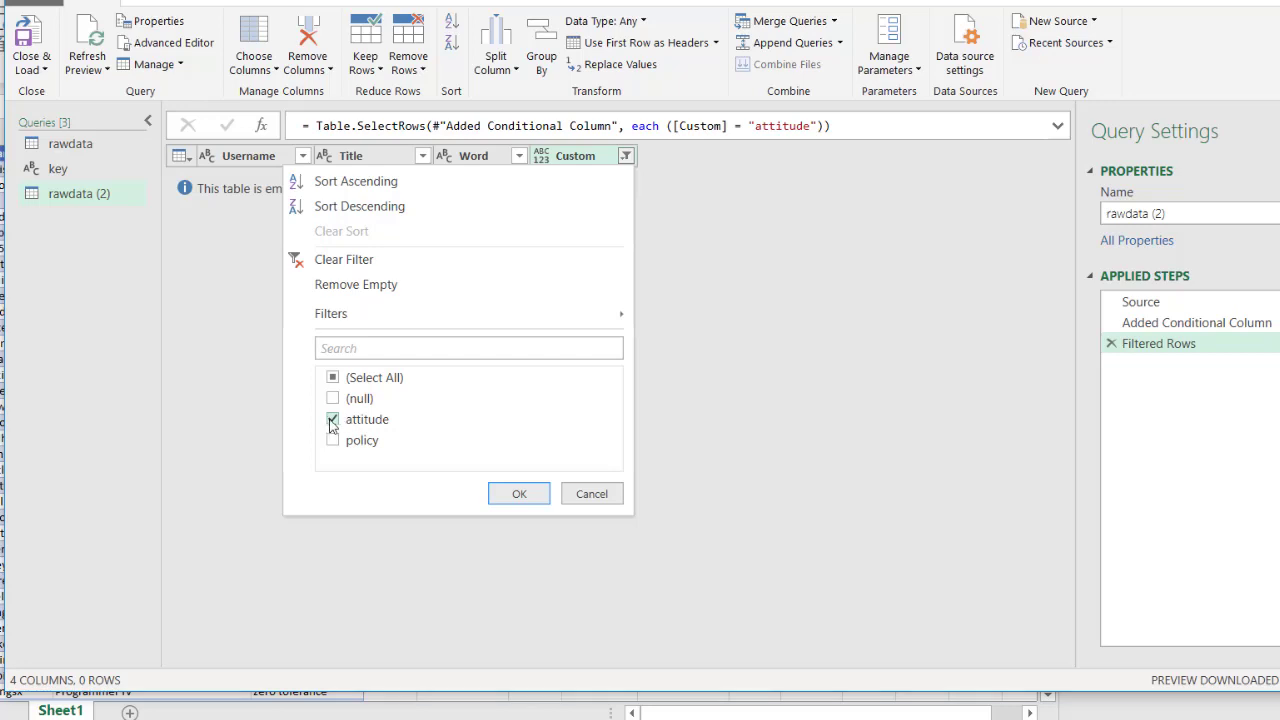
left_click(333, 379)
left_click(332, 381)
left_click(333, 399)
left_click(522, 492)
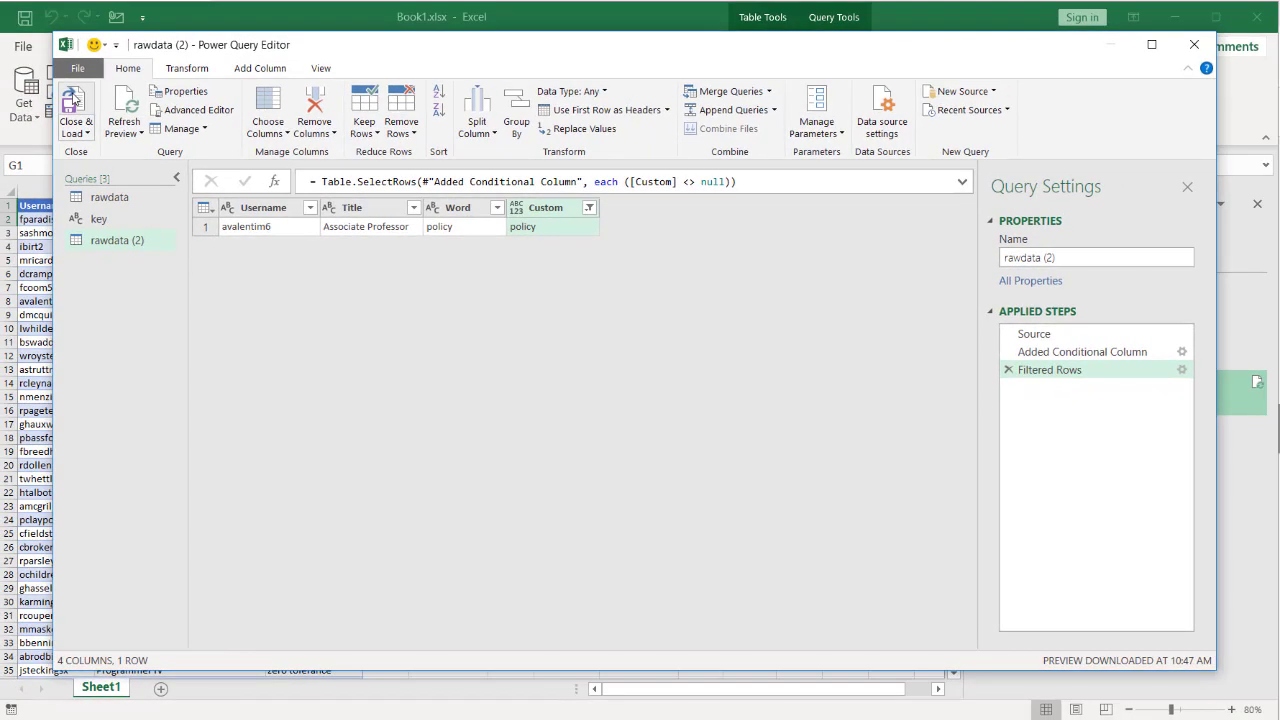
left_click(26, 40)
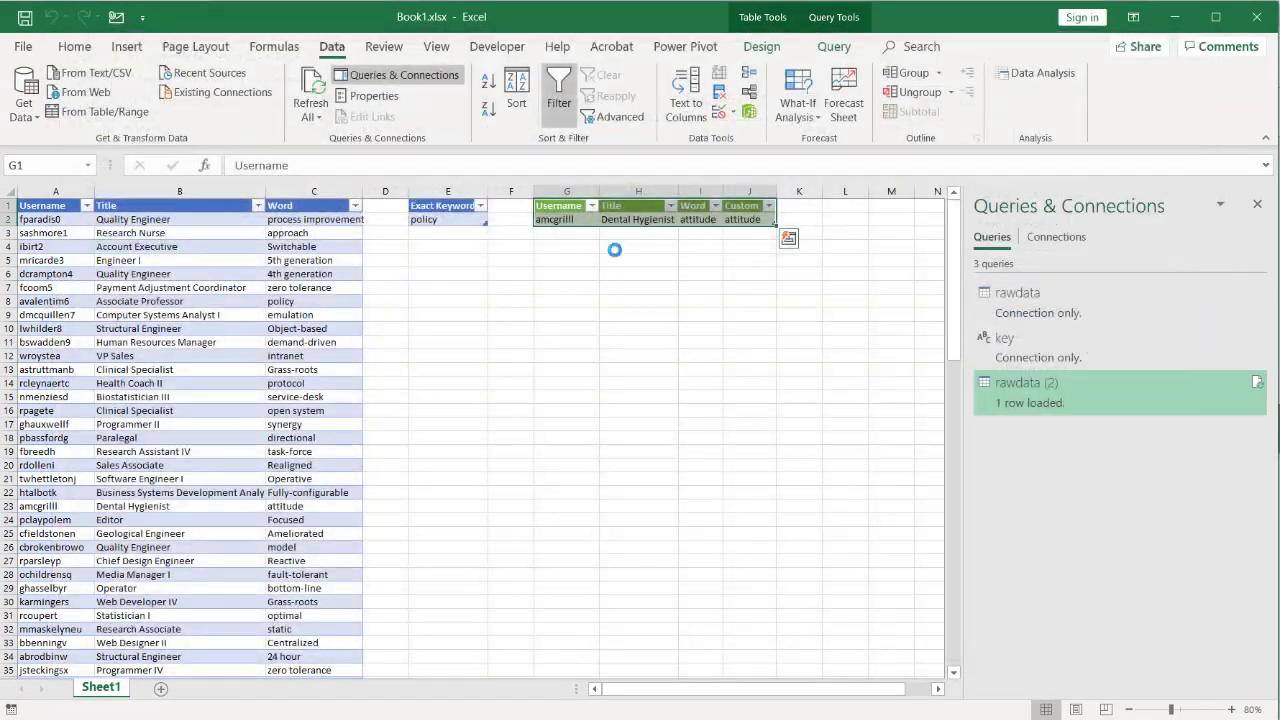
key("ctrl+alt+F5")
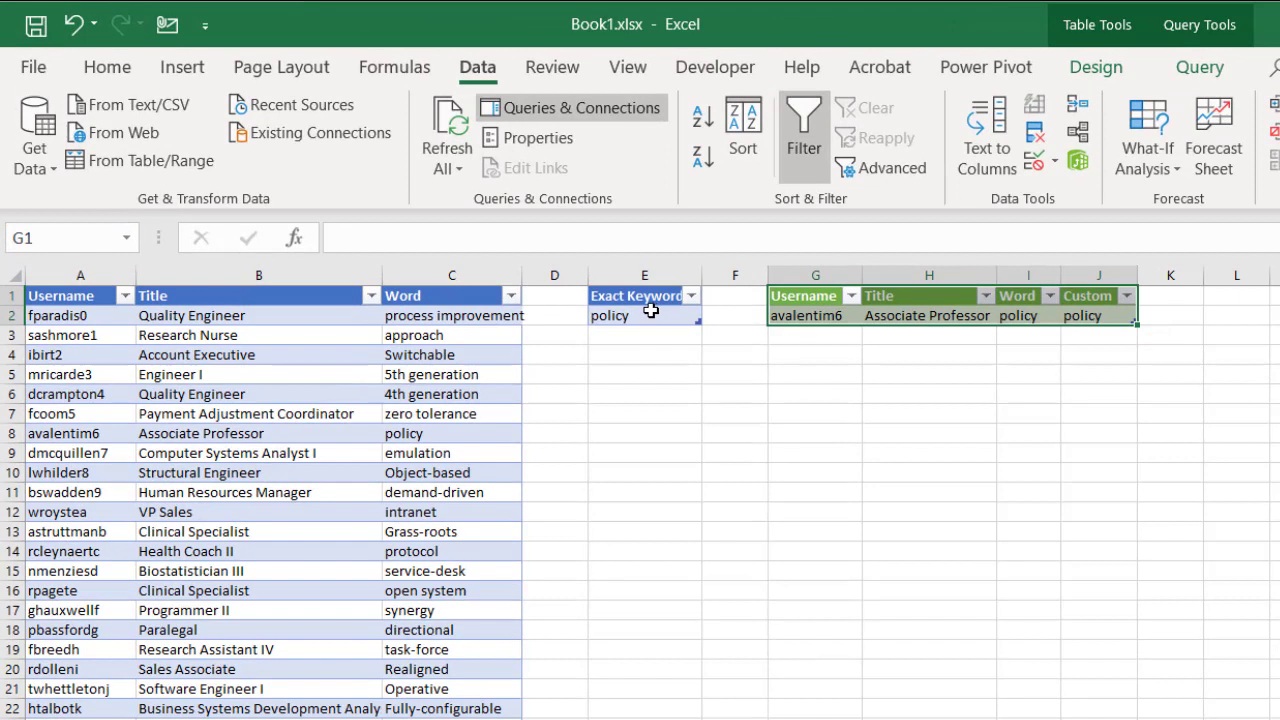
Enter 'generation' as the keyword in E2 and refresh the output table.
left_click(640, 316)
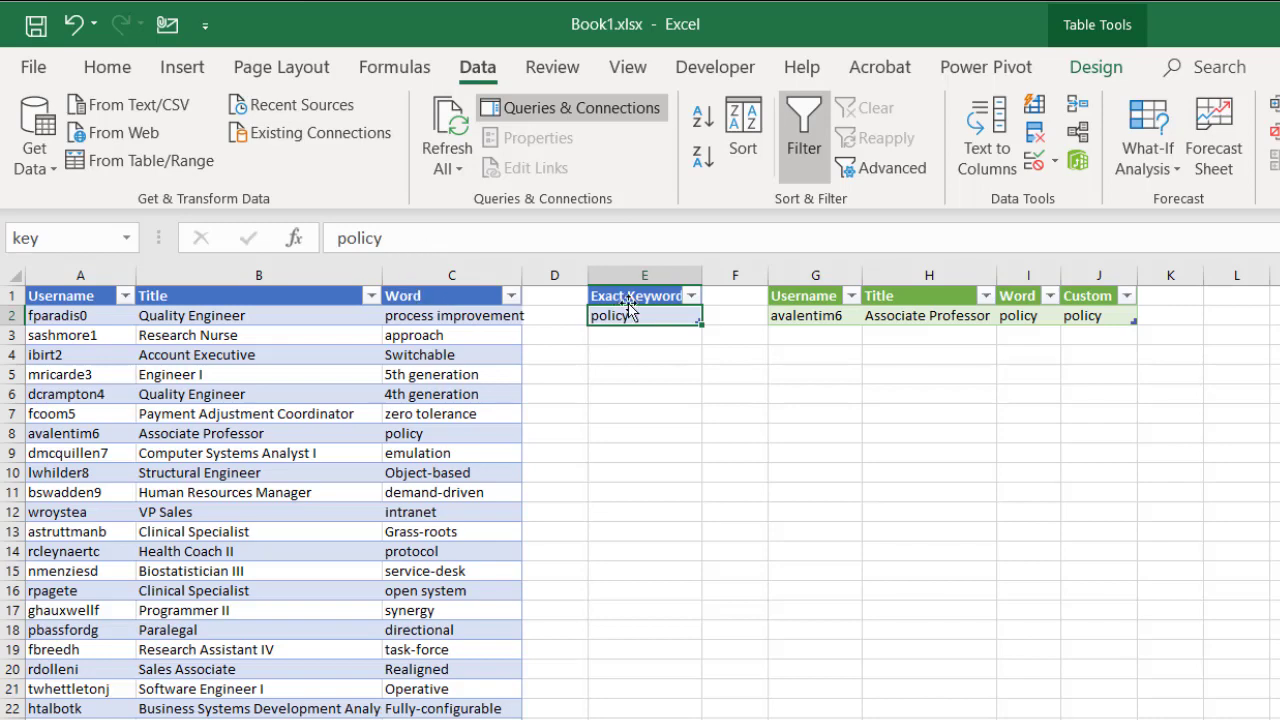
double_click(409, 235)
type("generation")
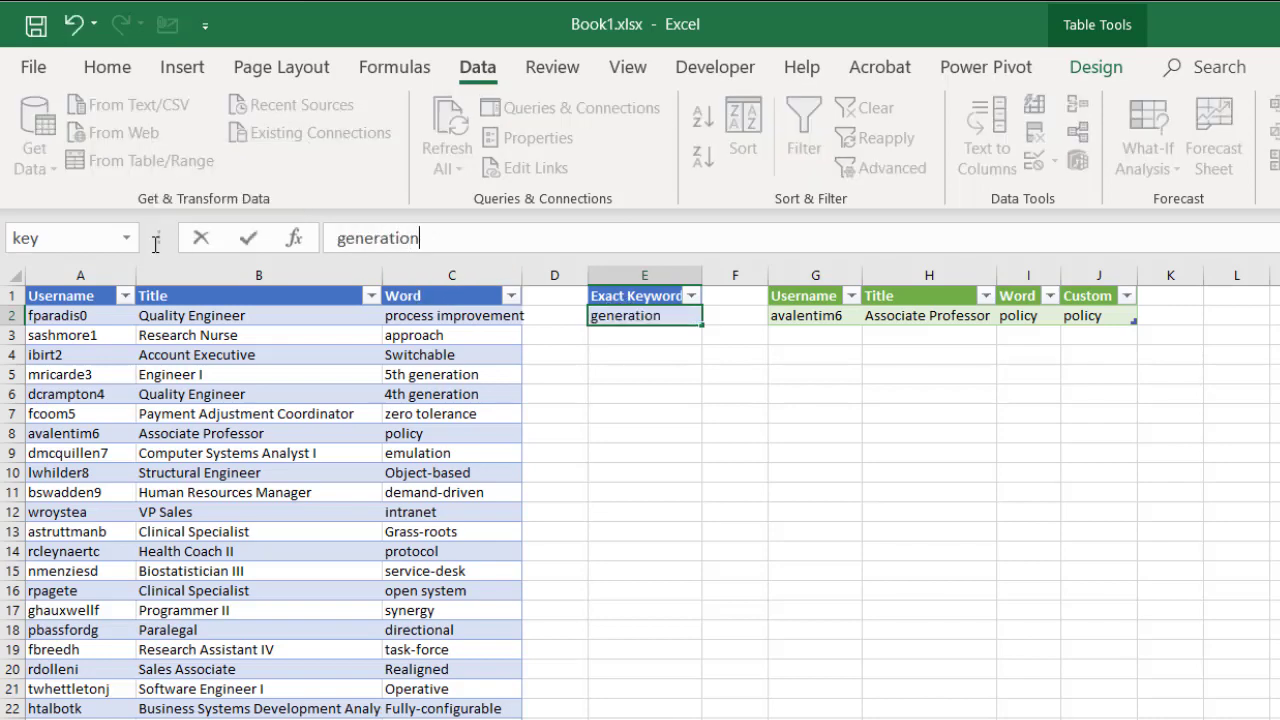
key("Return")
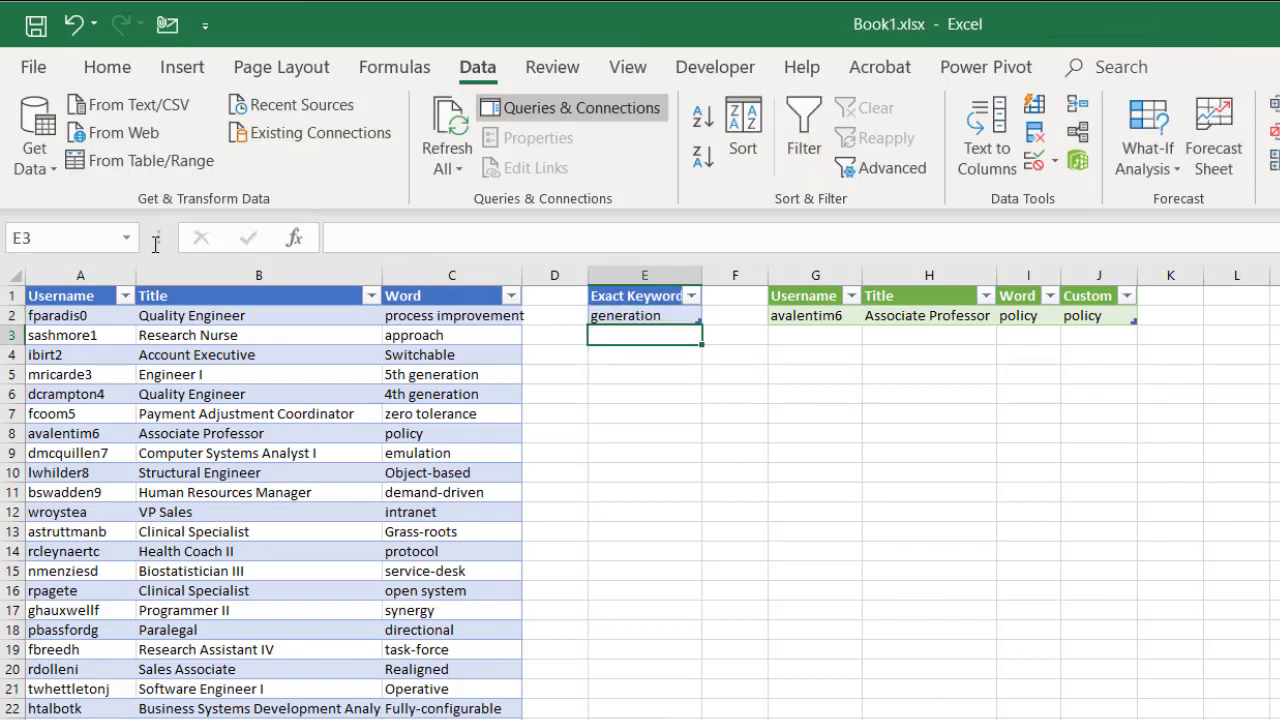
right_click(903, 316)
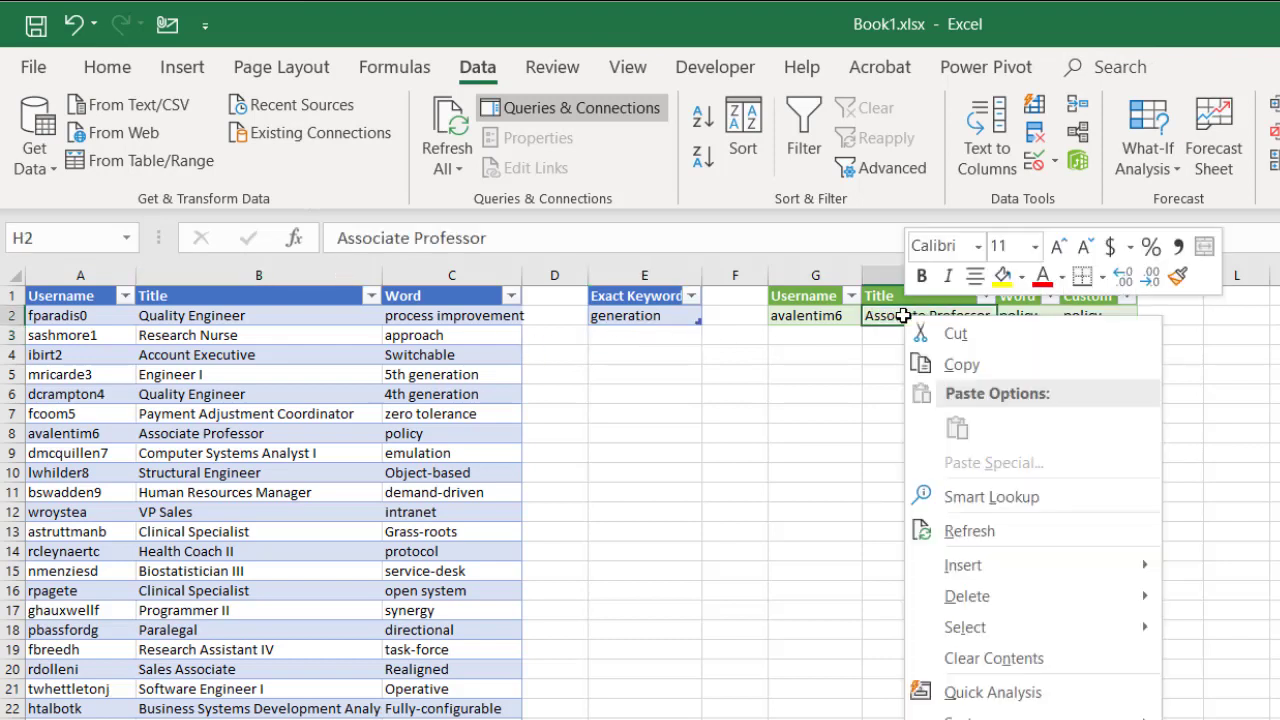
left_click(987, 536)
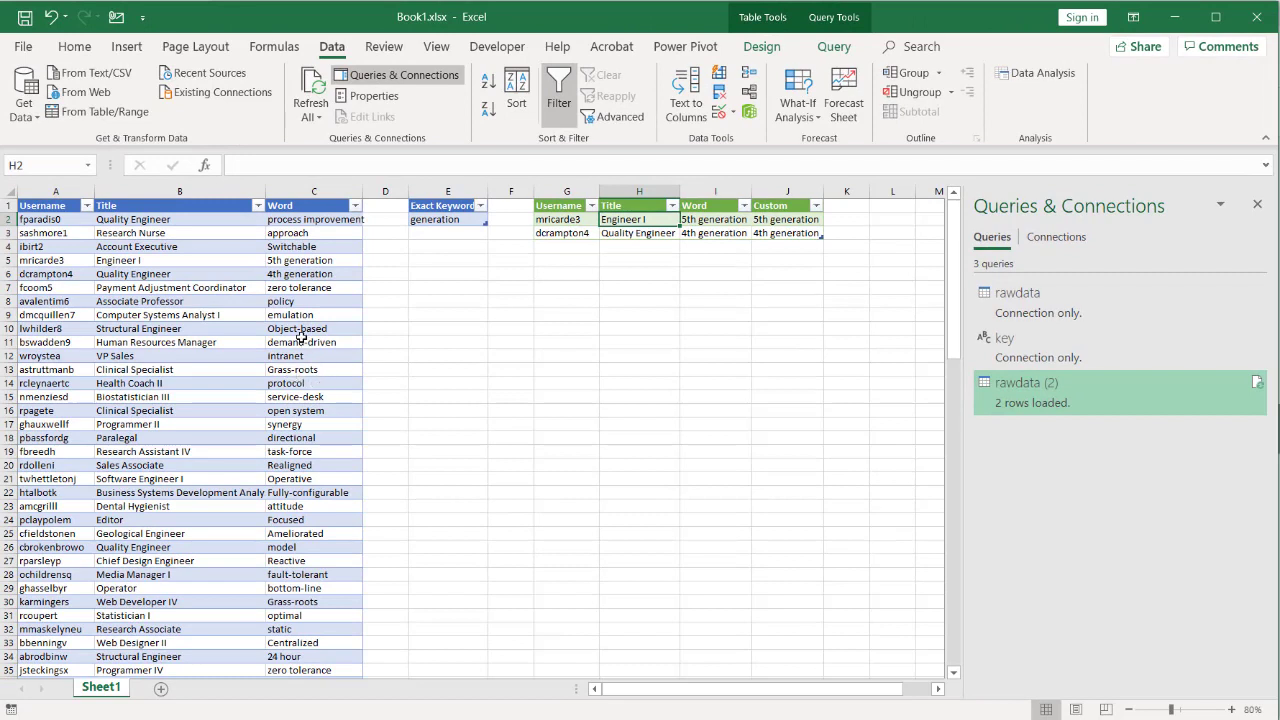
Replace the keyword in E2 with a hyphen '-'.
left_click(449, 220)
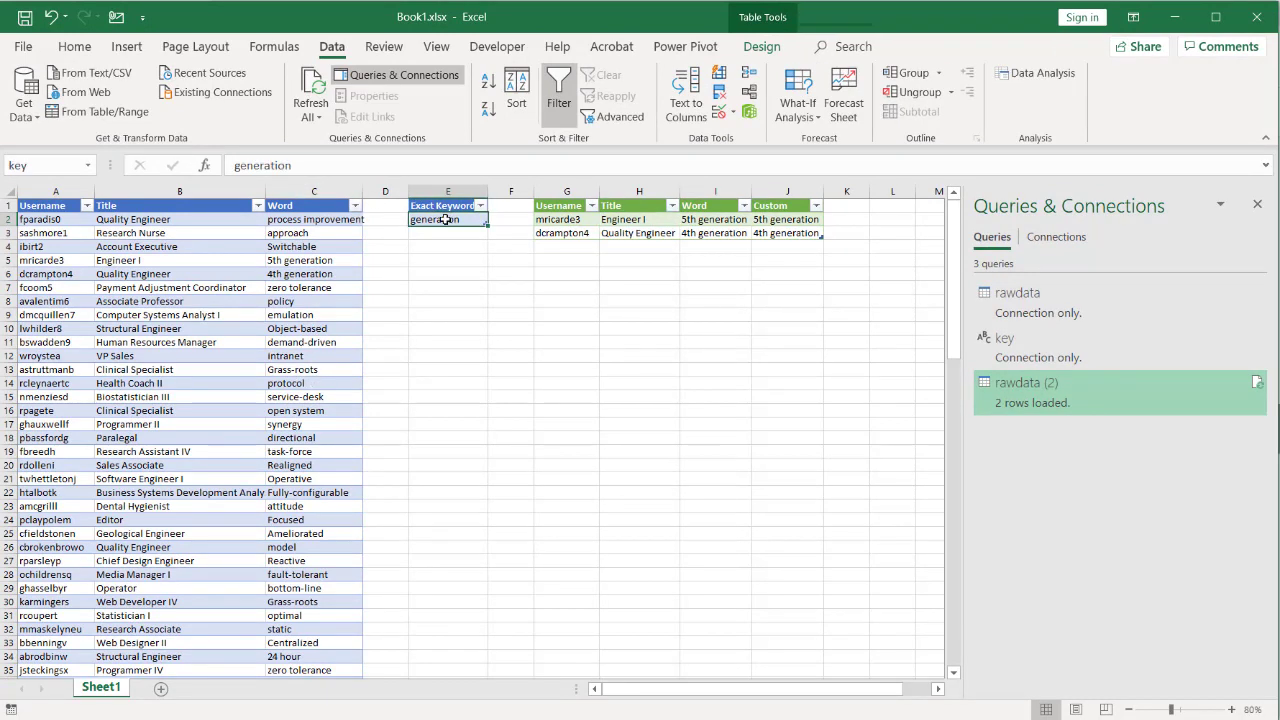
left_click_drag(291, 163, 123, 163)
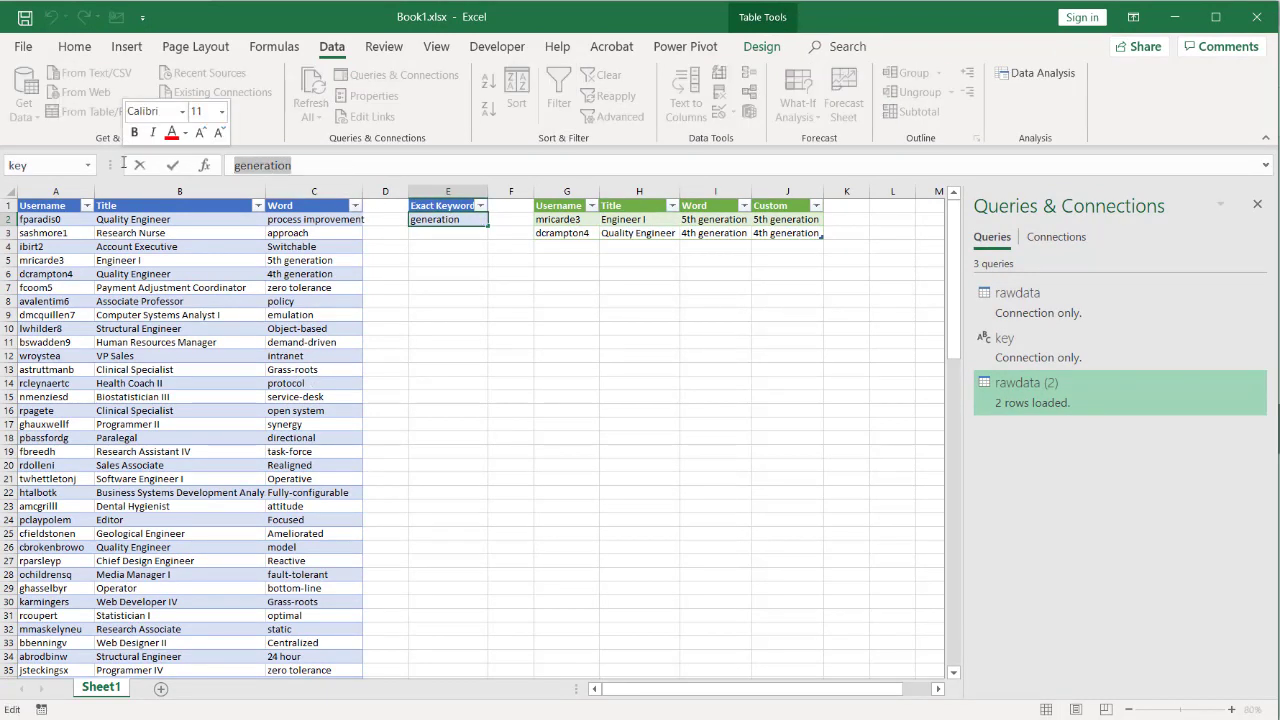
type("-")
key("Return")
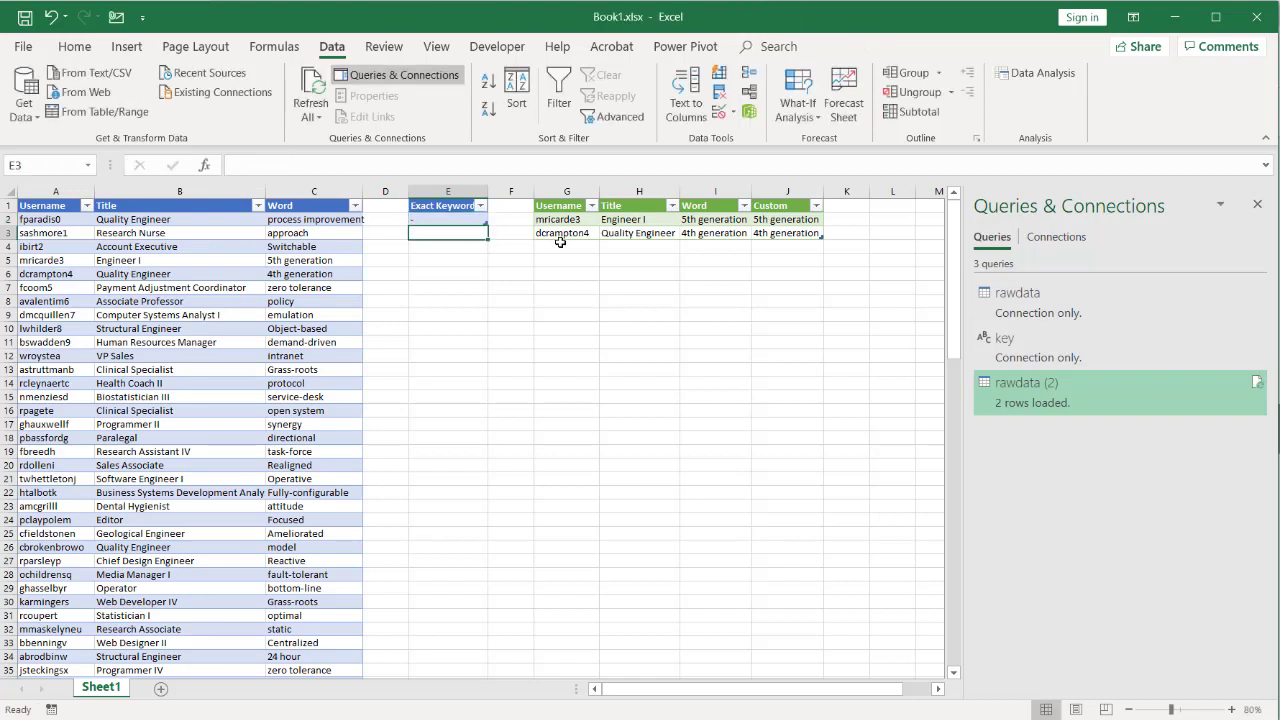
Hide the Queries pane and refresh the output table for the hyphen keyword.
left_click(651, 222)
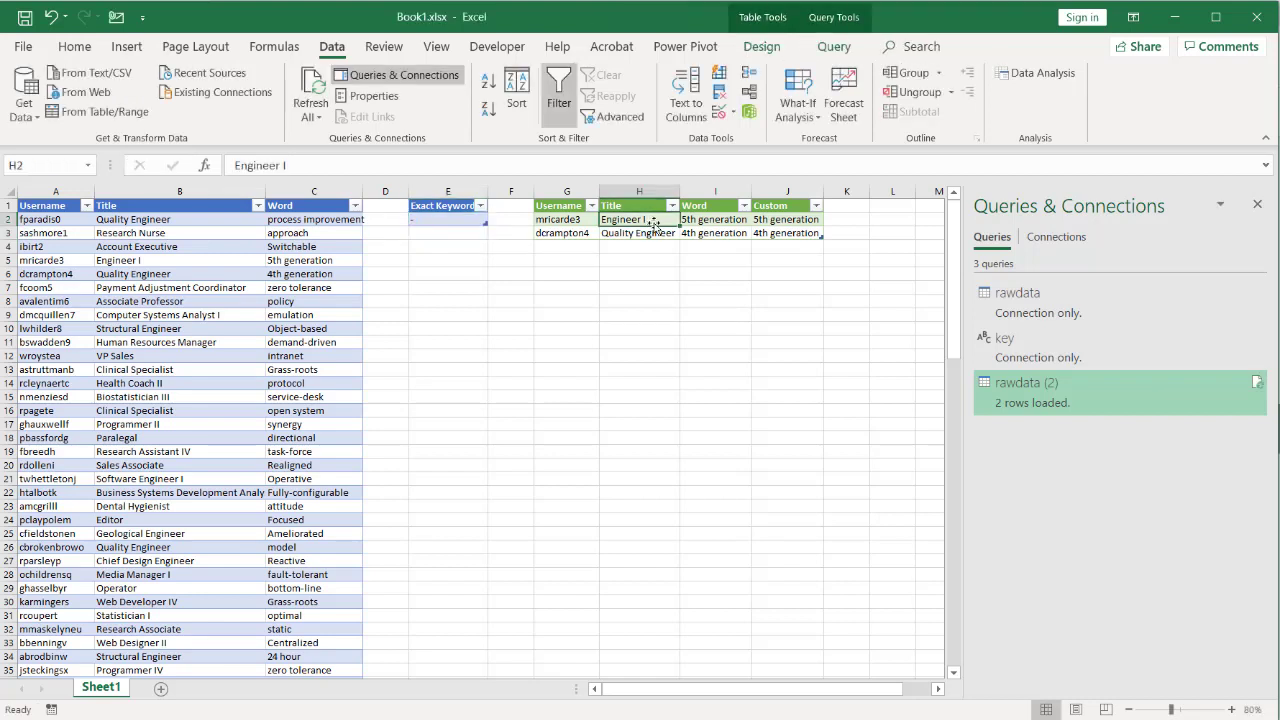
left_click(1258, 207)
left_click(733, 218)
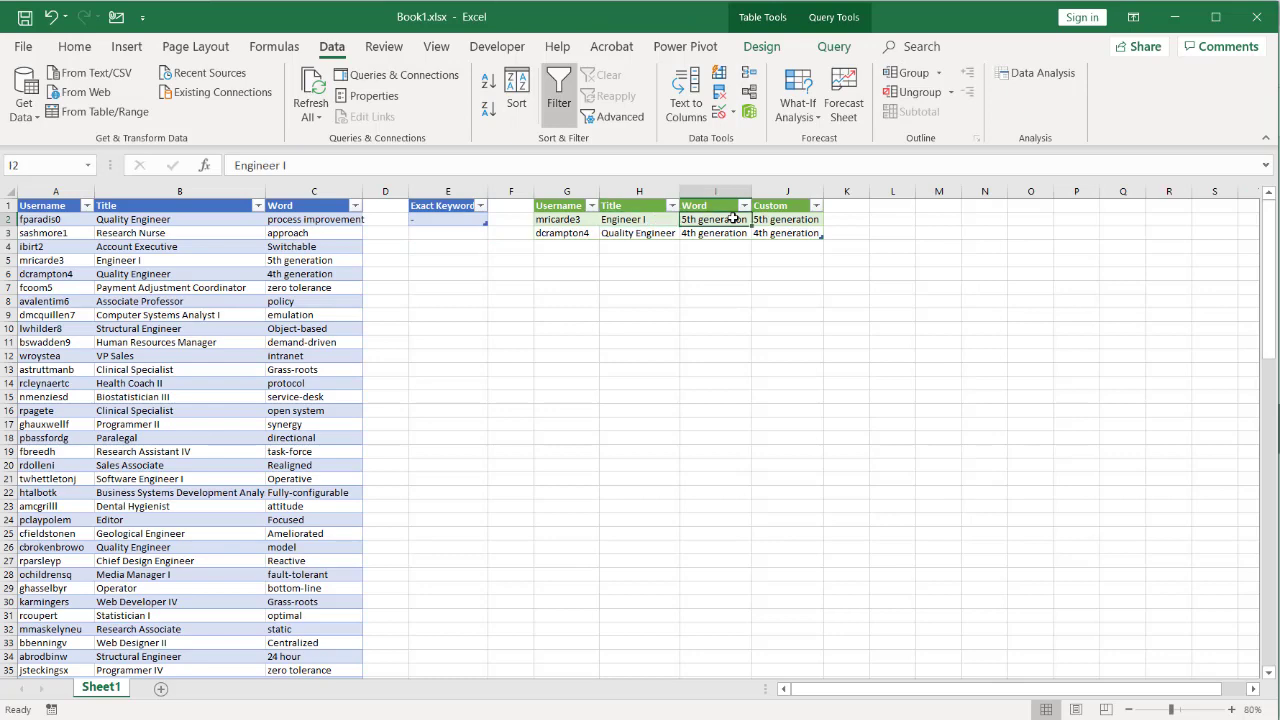
right_click(733, 218)
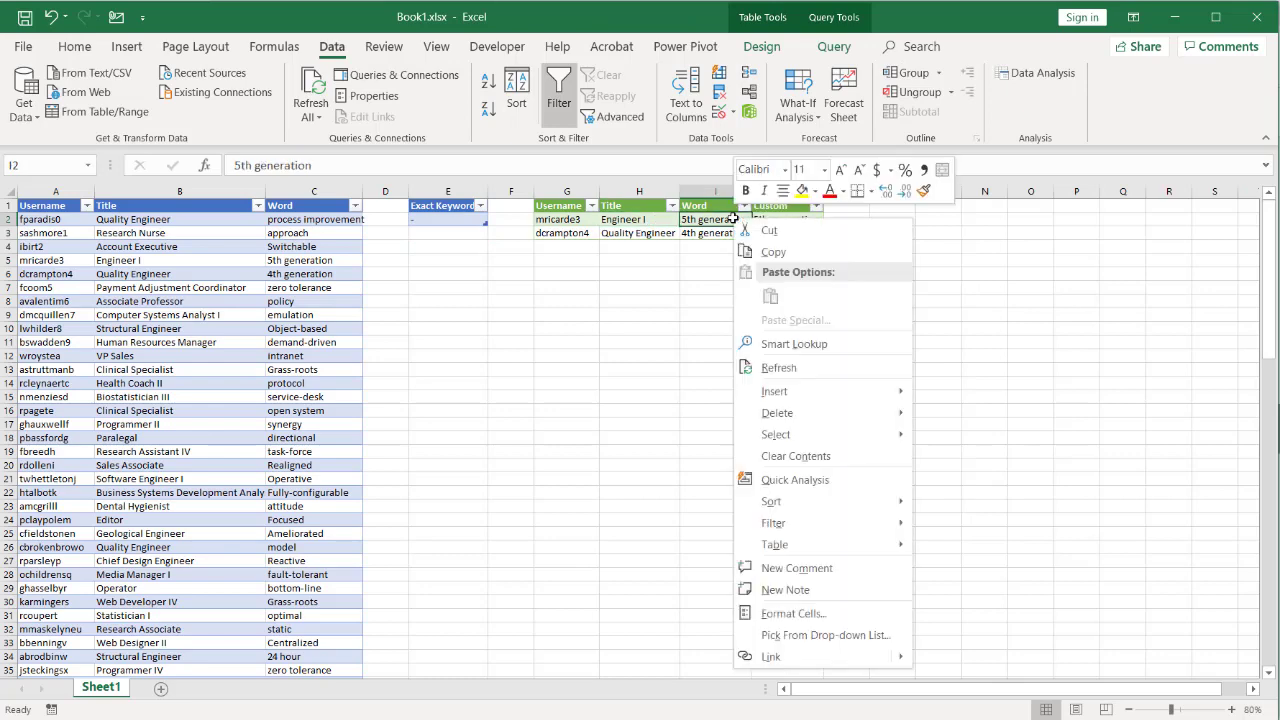
left_click(779, 368)
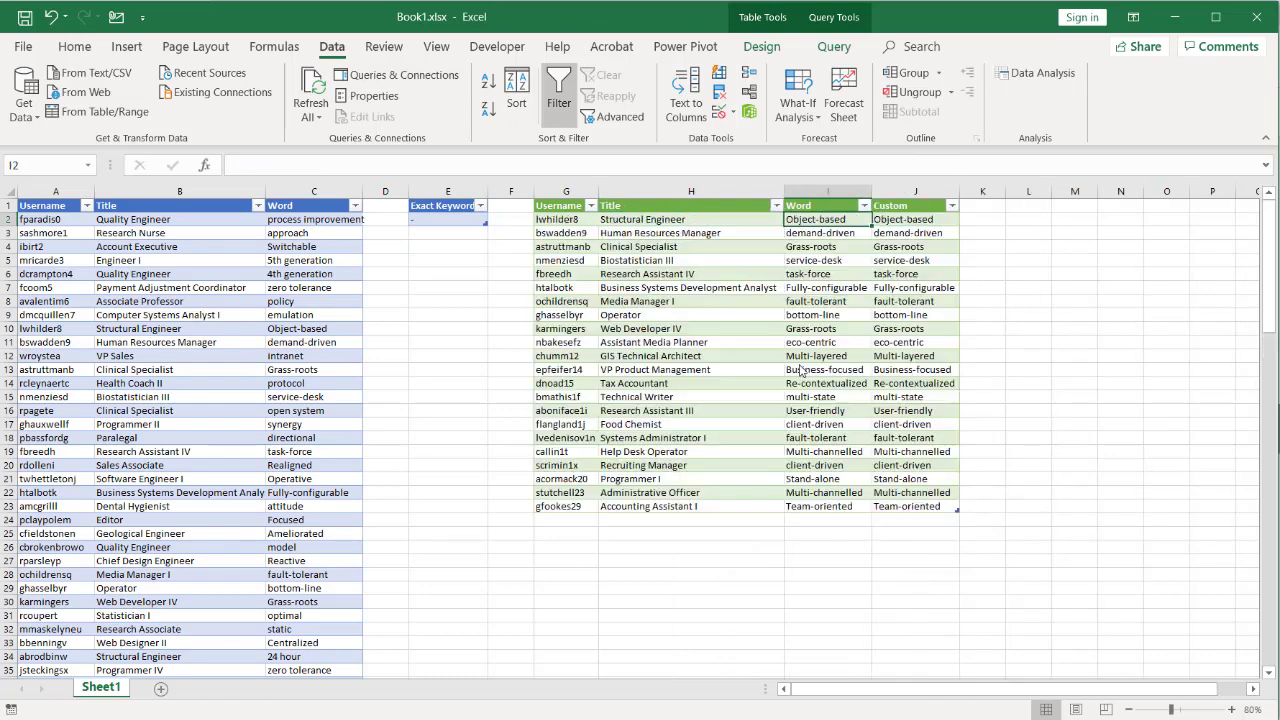
Check the Custom values against their Words and confirm 22 rows loaded in Queries & Connections.
left_click(904, 222)
left_click(829, 327)
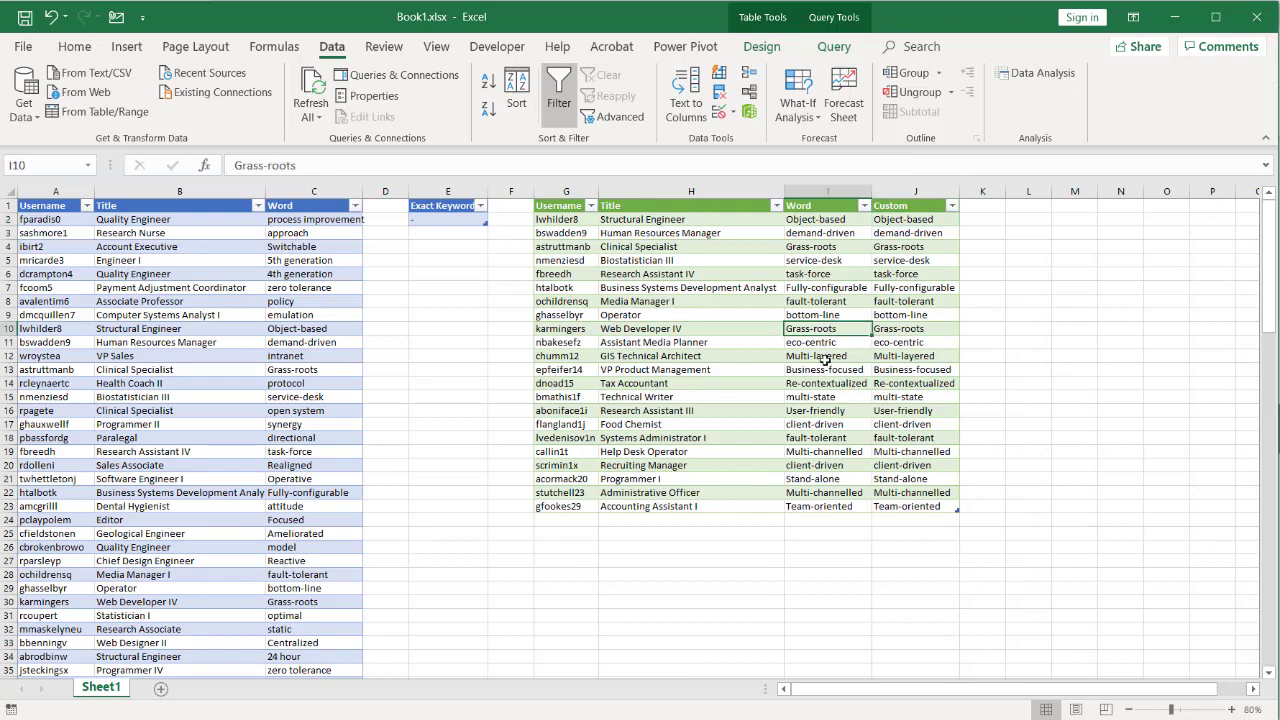
left_click(827, 383)
left_click(904, 230)
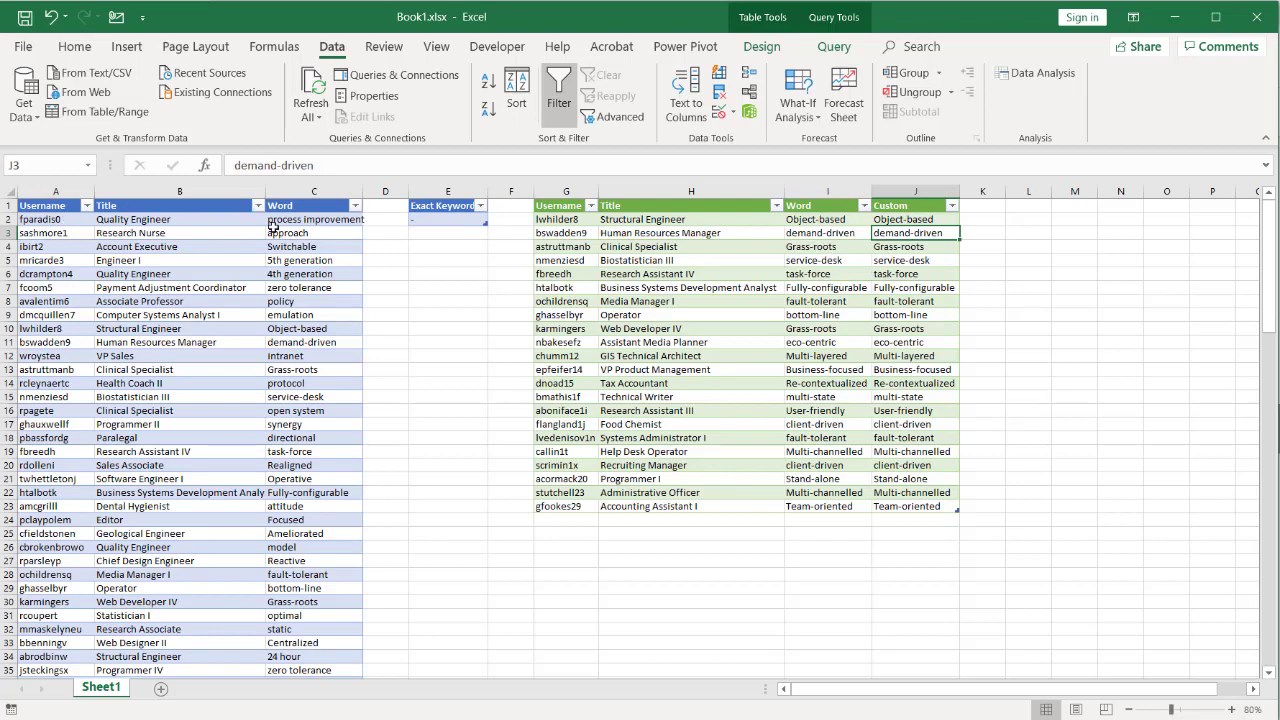
left_click(367, 79)
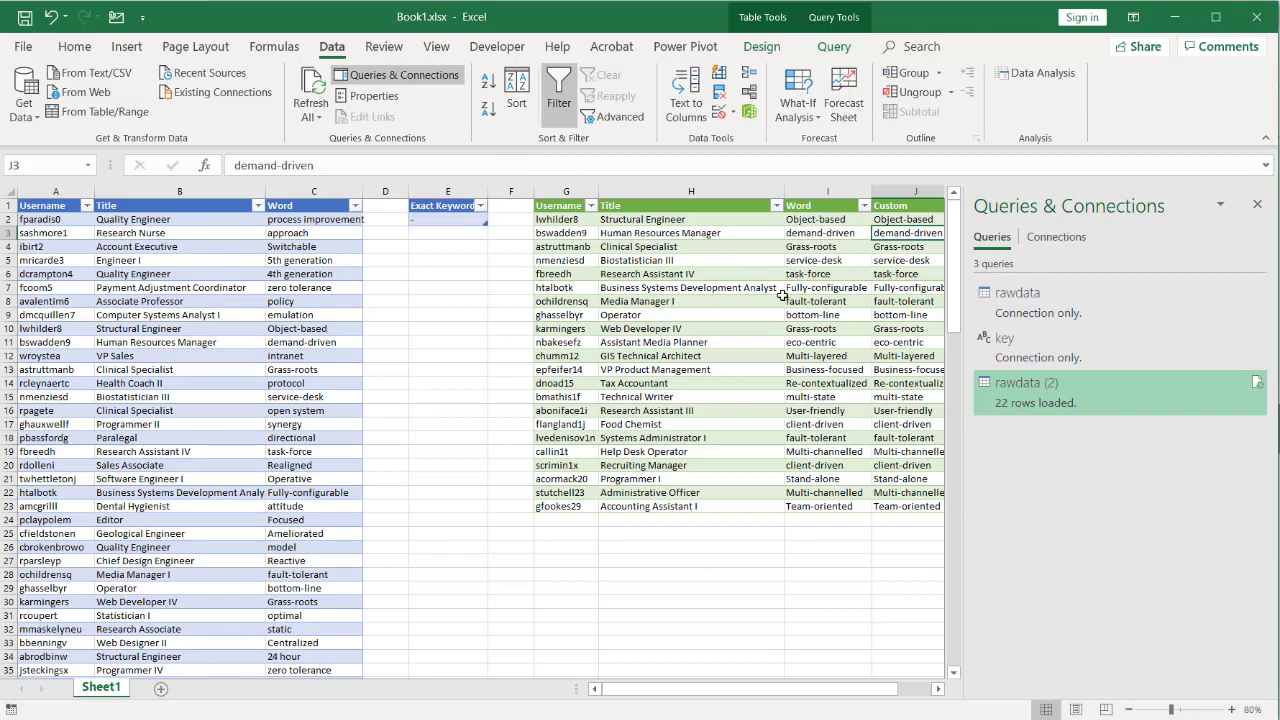
Remove the Custom column from rawdata (2) and load the query back to the sheet.
double_click(1024, 405)
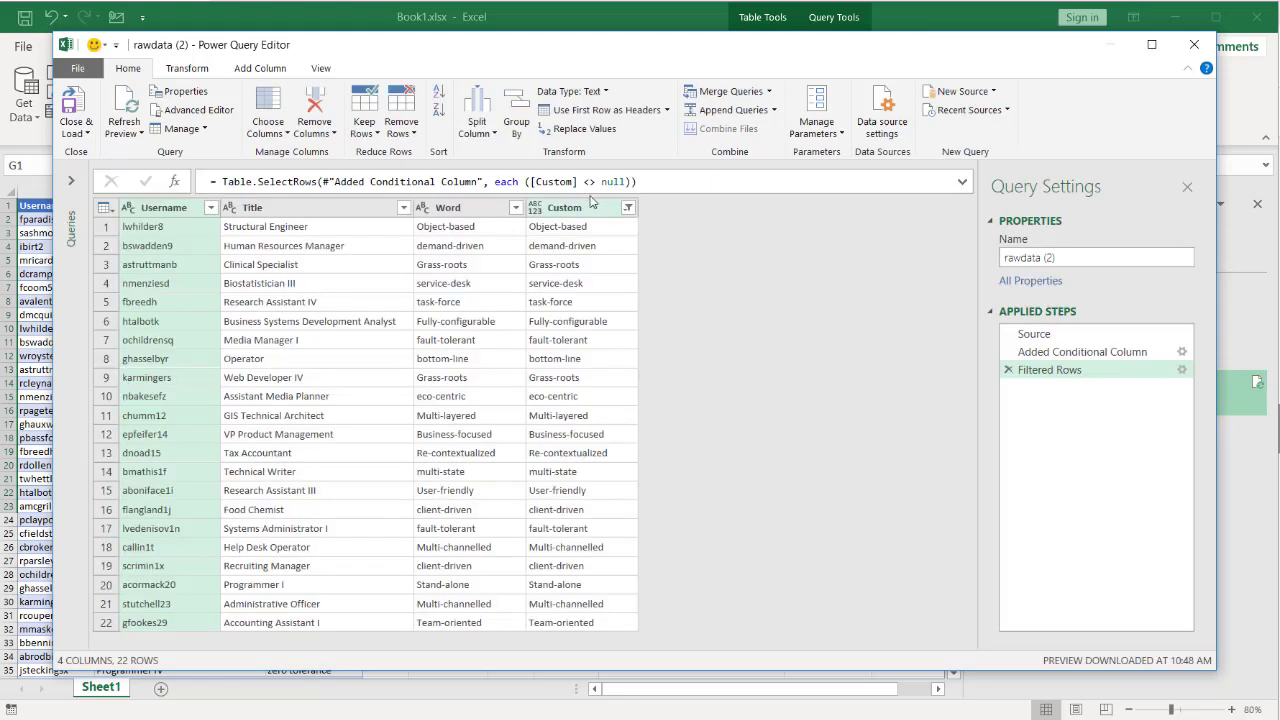
left_click(584, 210)
right_click(584, 211)
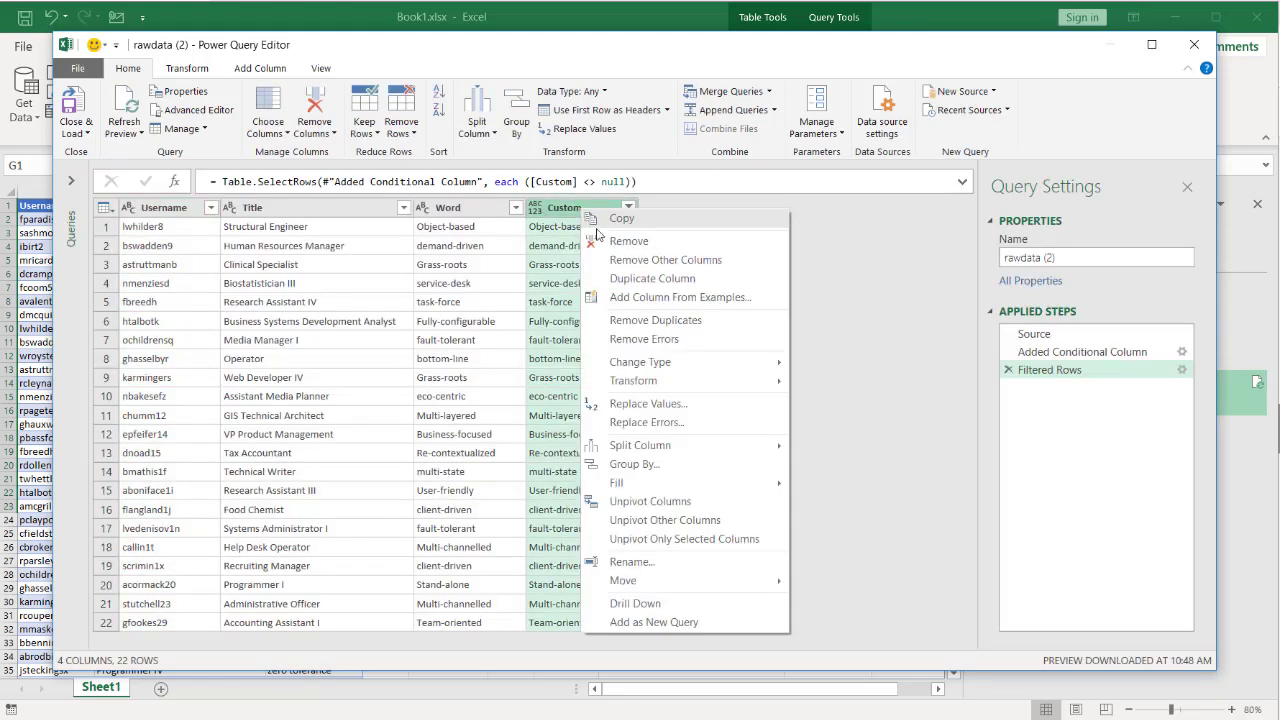
left_click(634, 241)
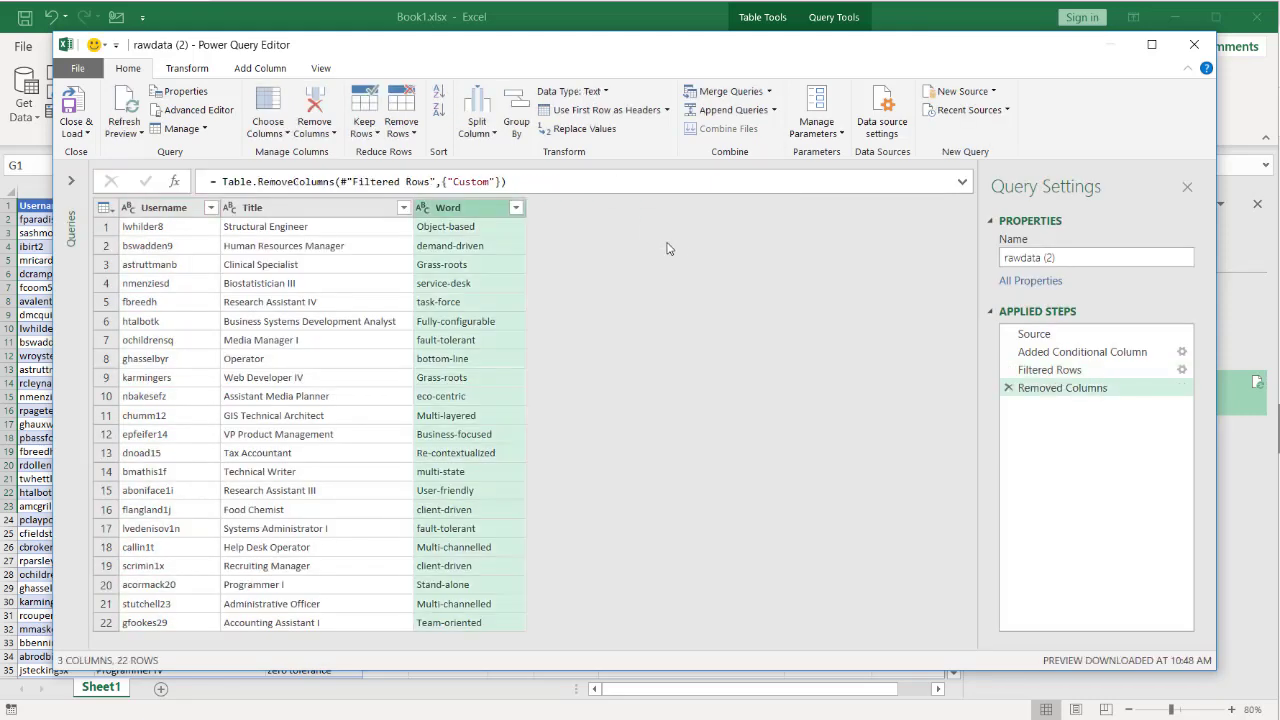
left_click(89, 97)
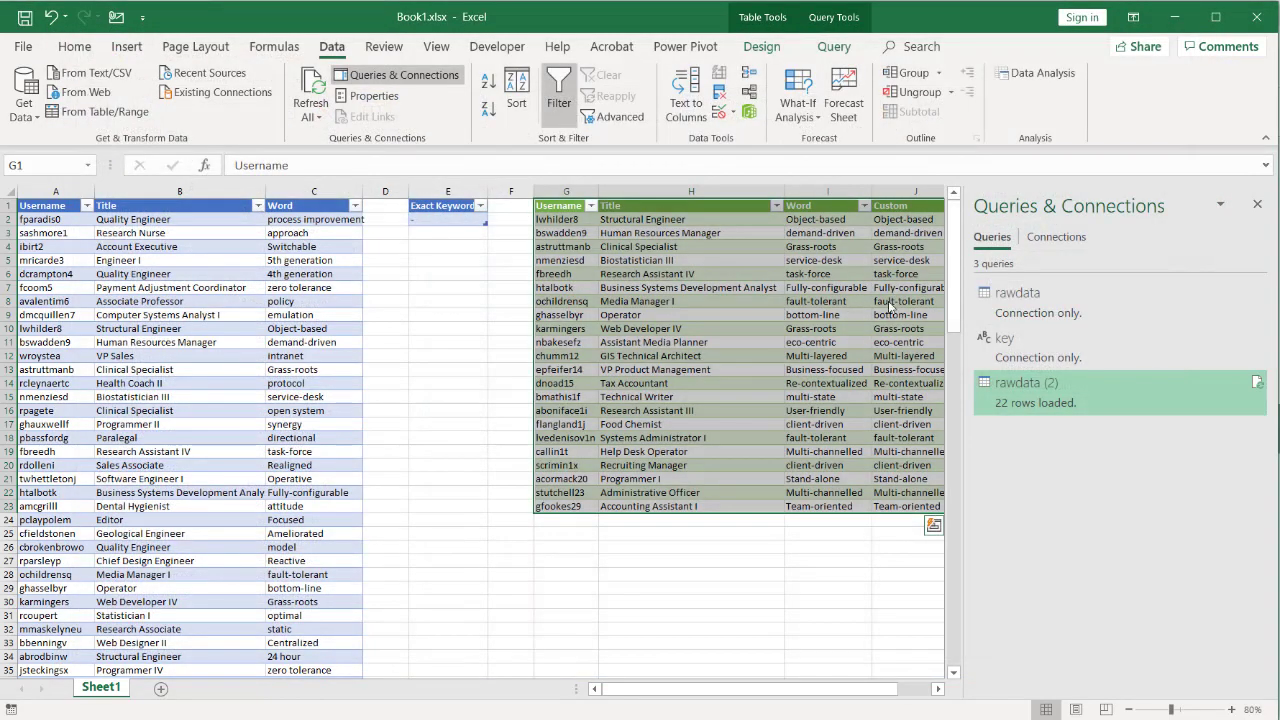
Hide the Queries pane and enter 'multi' as the Exact Keyword in E2.
left_click(1257, 204)
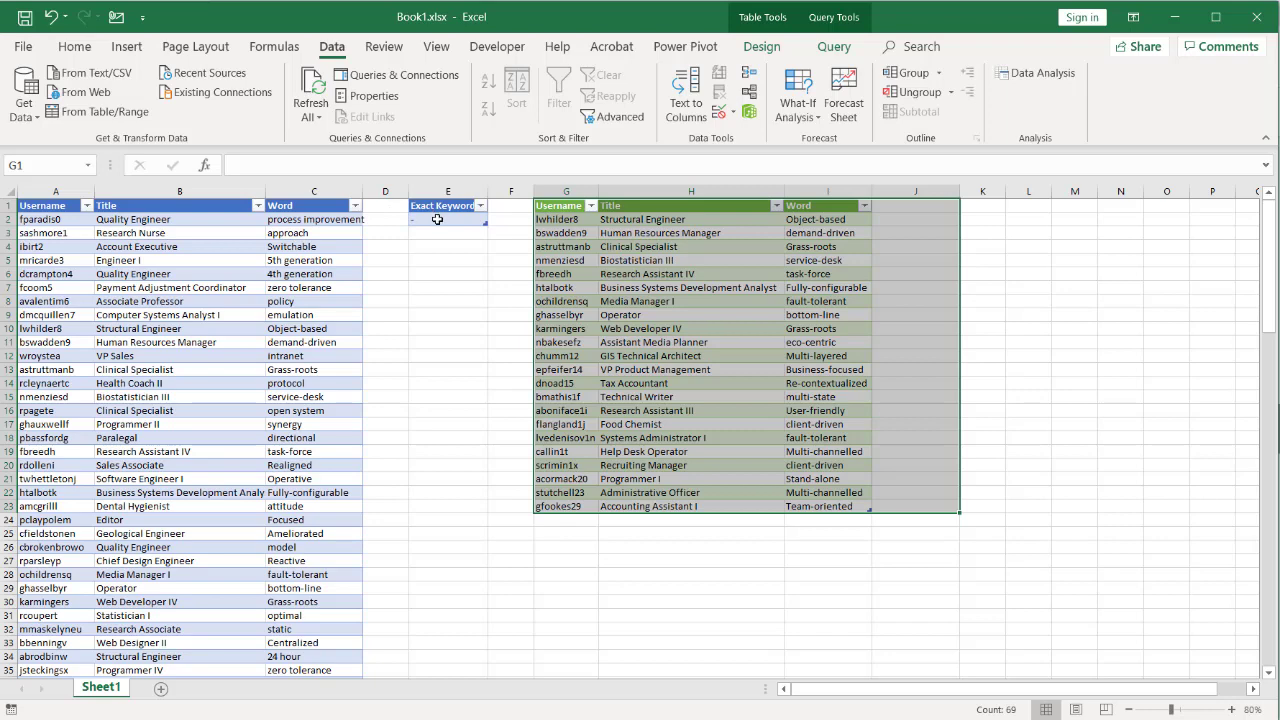
left_click(435, 218)
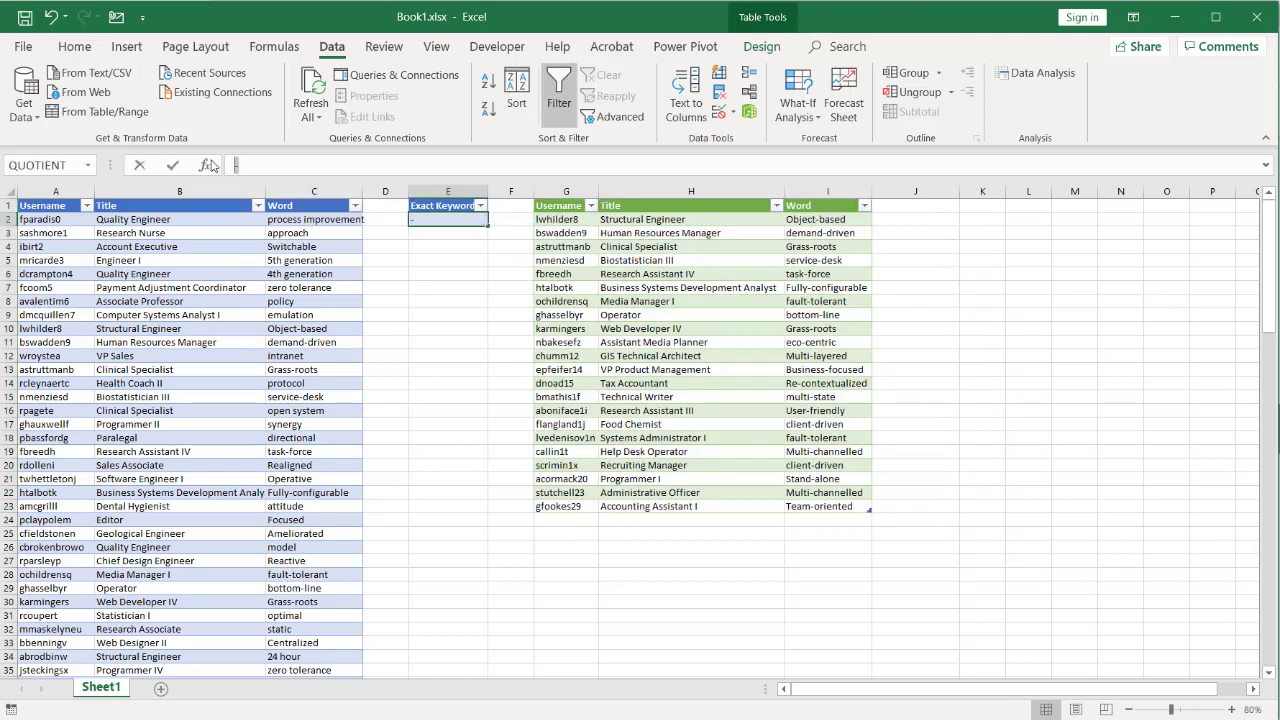
type("multi")
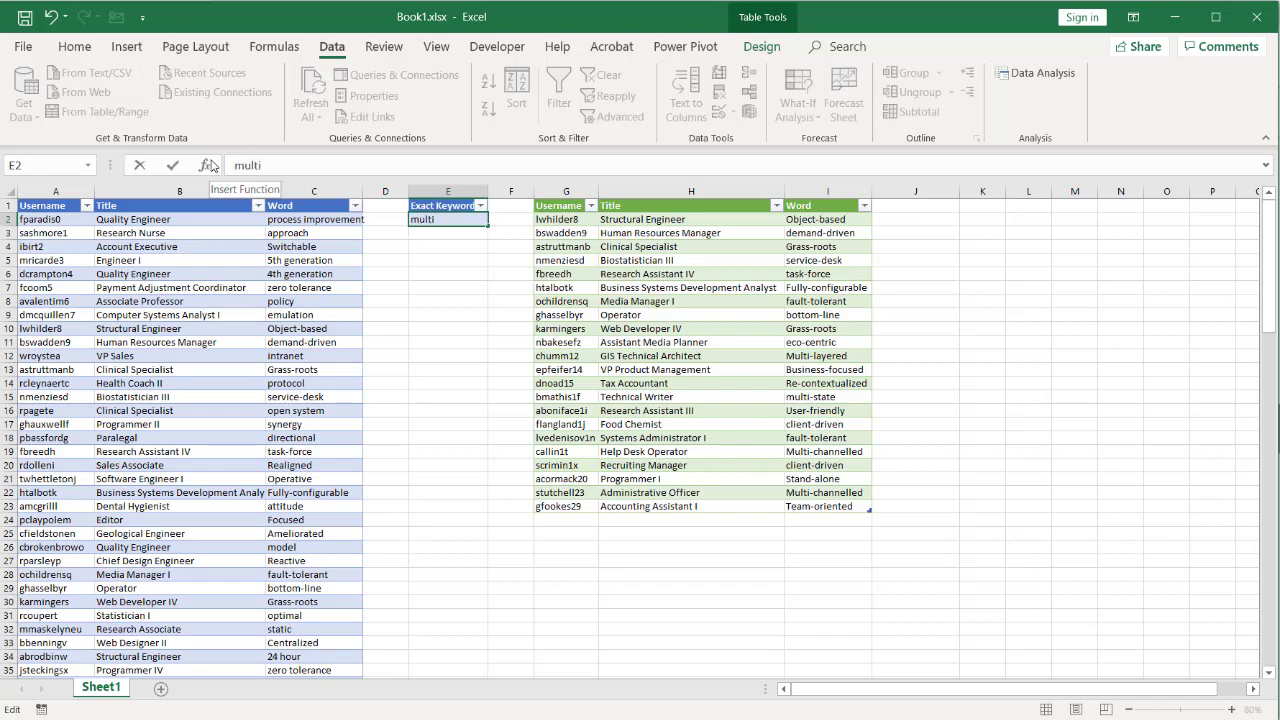
key("Return")
Refresh the output table to show the single Technical Writer 'multi-state' match.
right_click(664, 330)
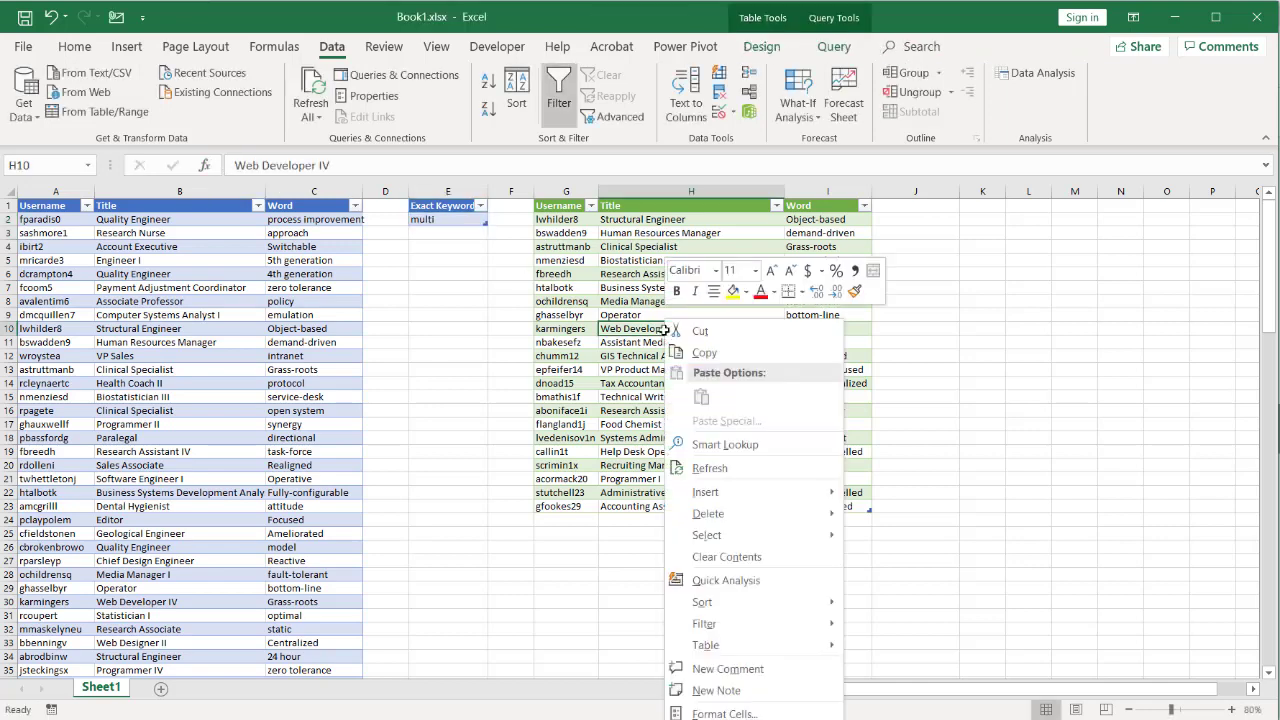
left_click(718, 468)
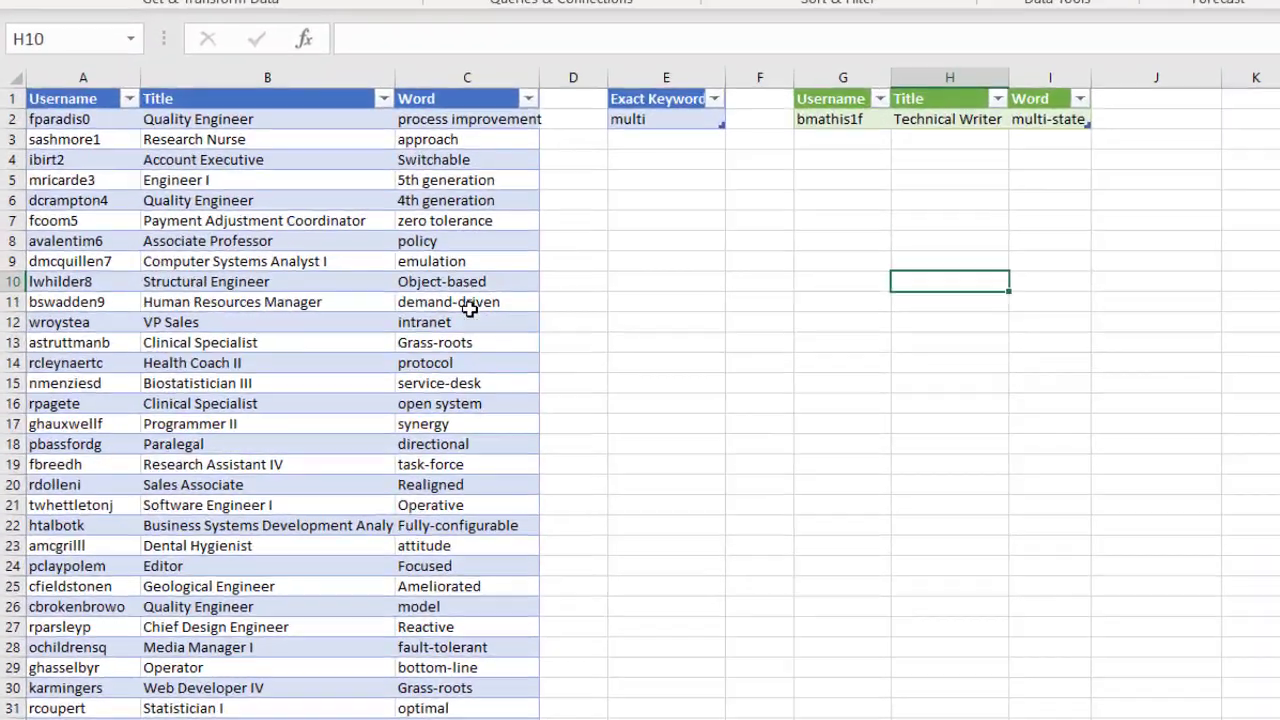
scroll(503, 332, "down", 6)
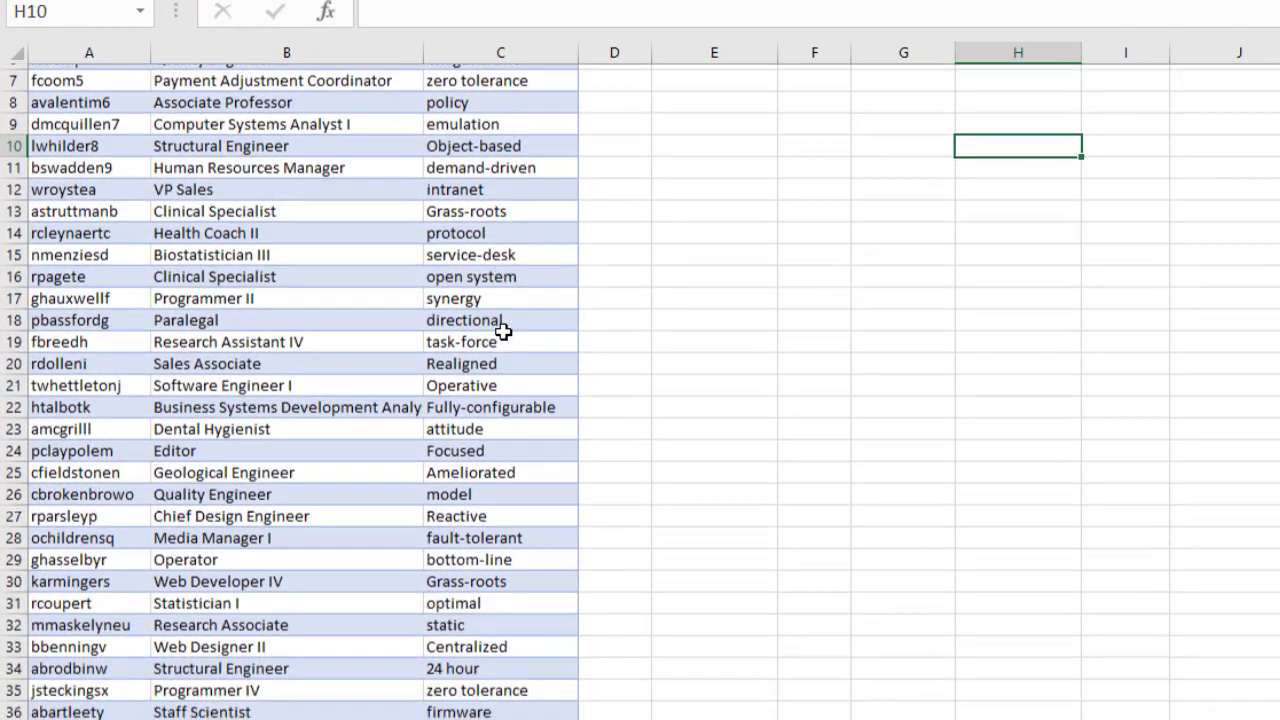
scroll(503, 332, "down", 1)
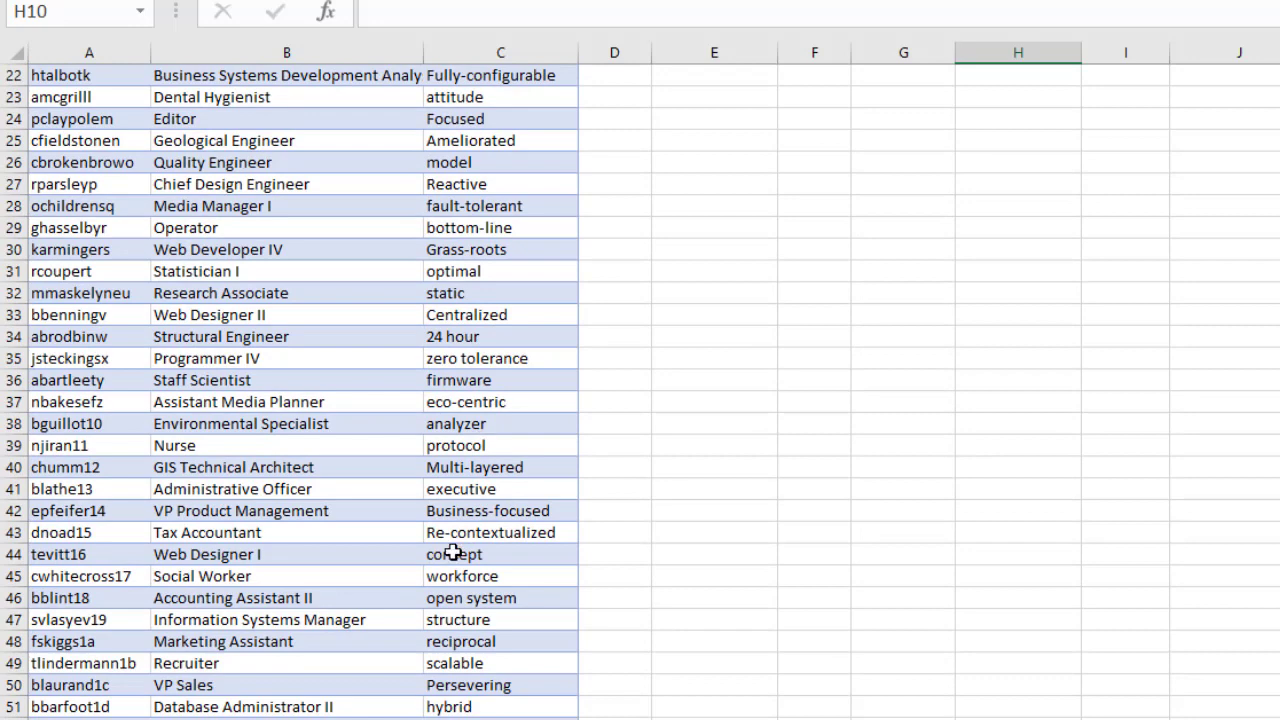
scroll(651, 479, "up", 7)
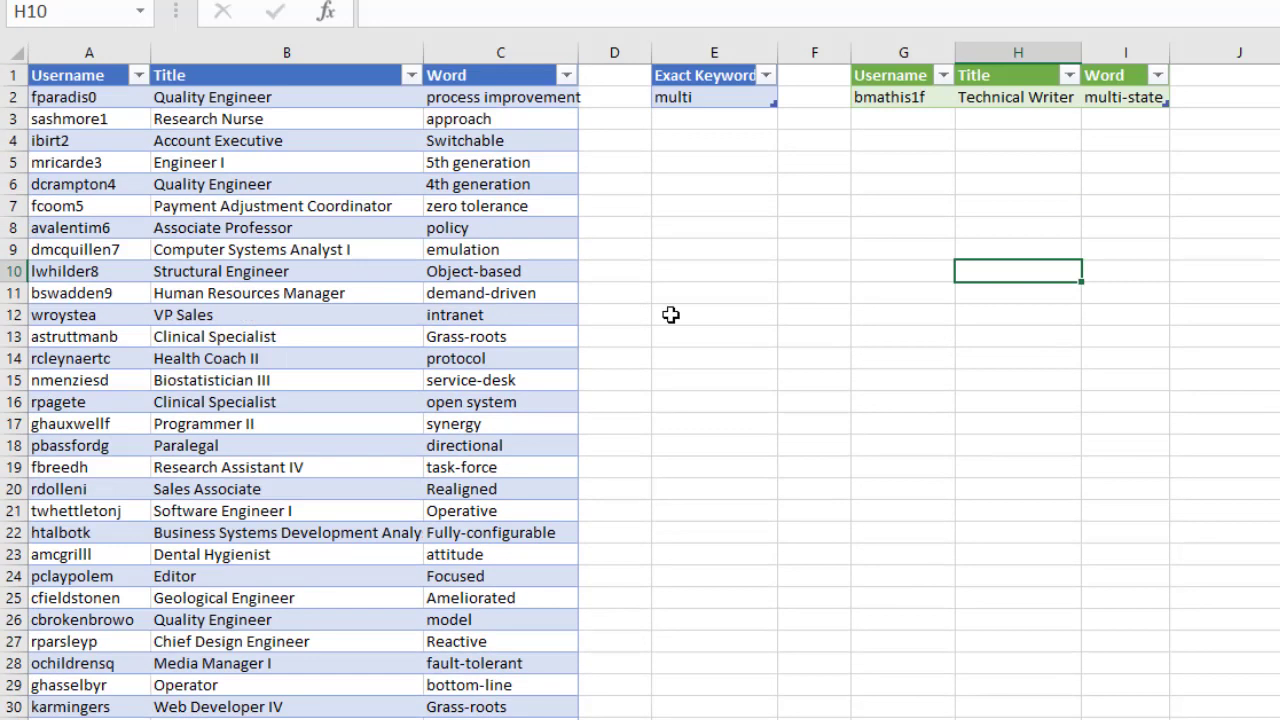
Capitalise the keyword in E2 to 'Multi' and refresh the output table to show its matches.
left_click(706, 97)
left_click_drag(389, 11, 348, 8)
type("M")
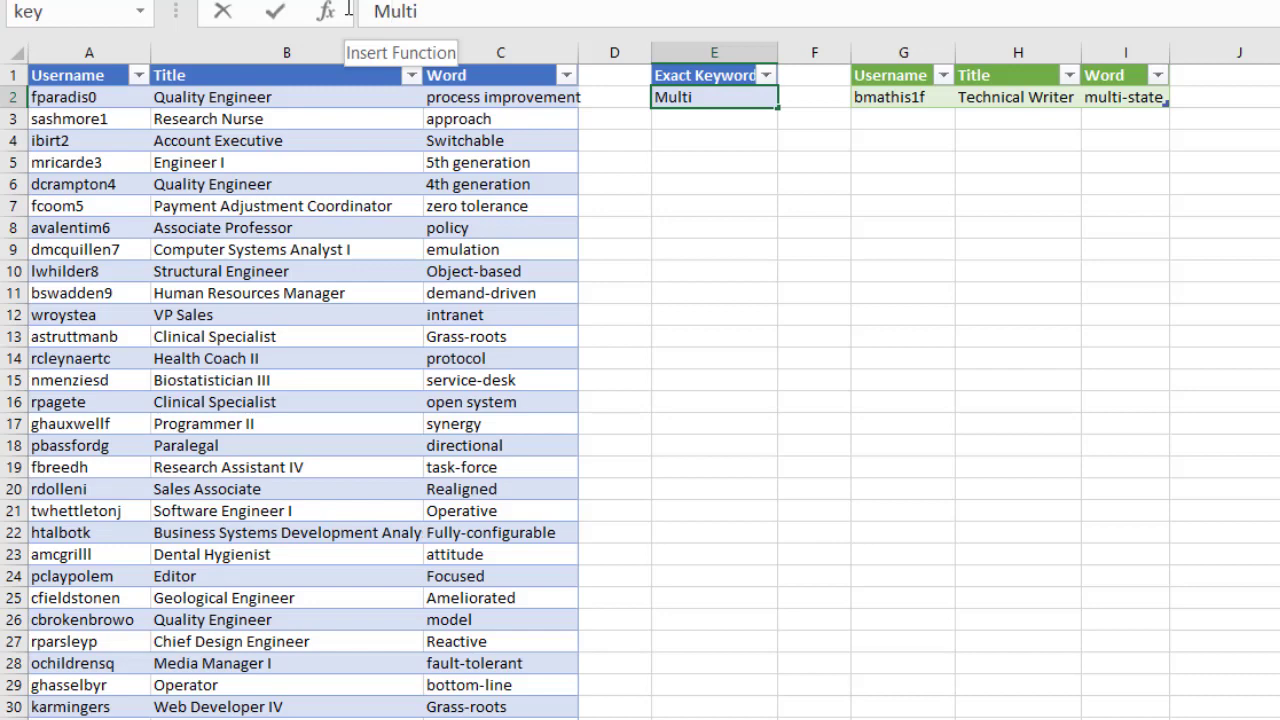
key("Return")
right_click(980, 100)
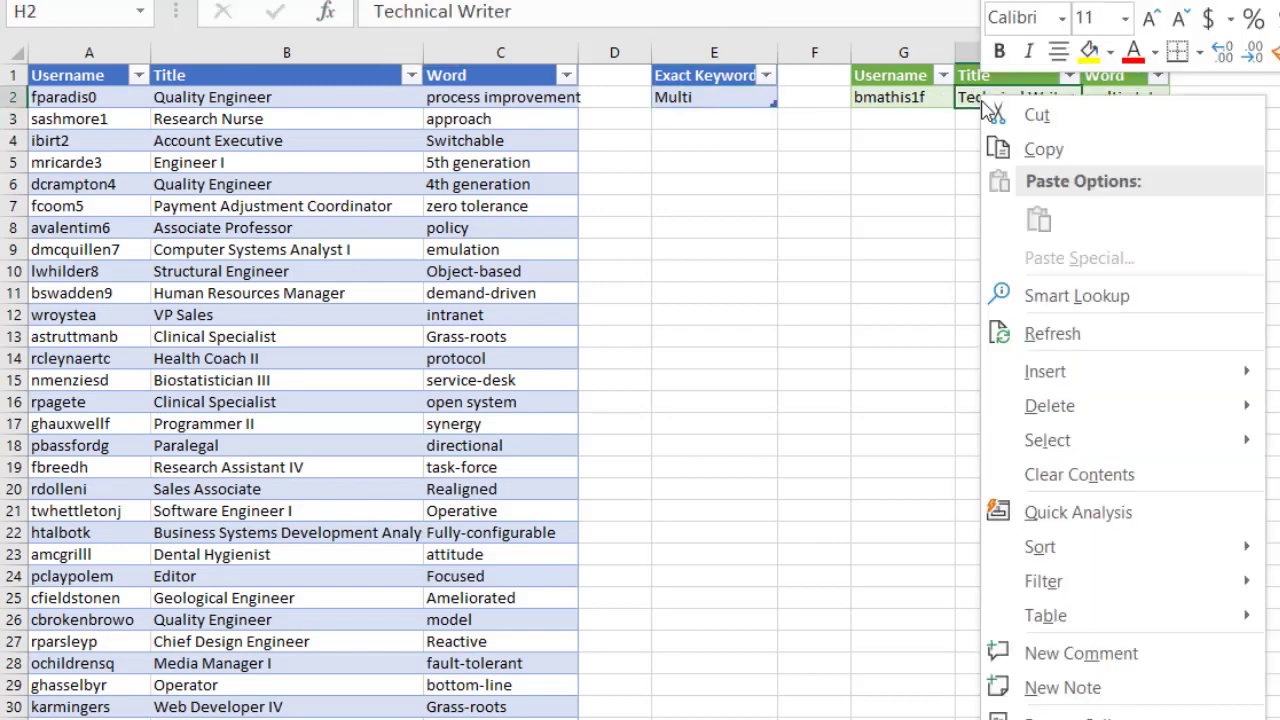
left_click(1112, 338)
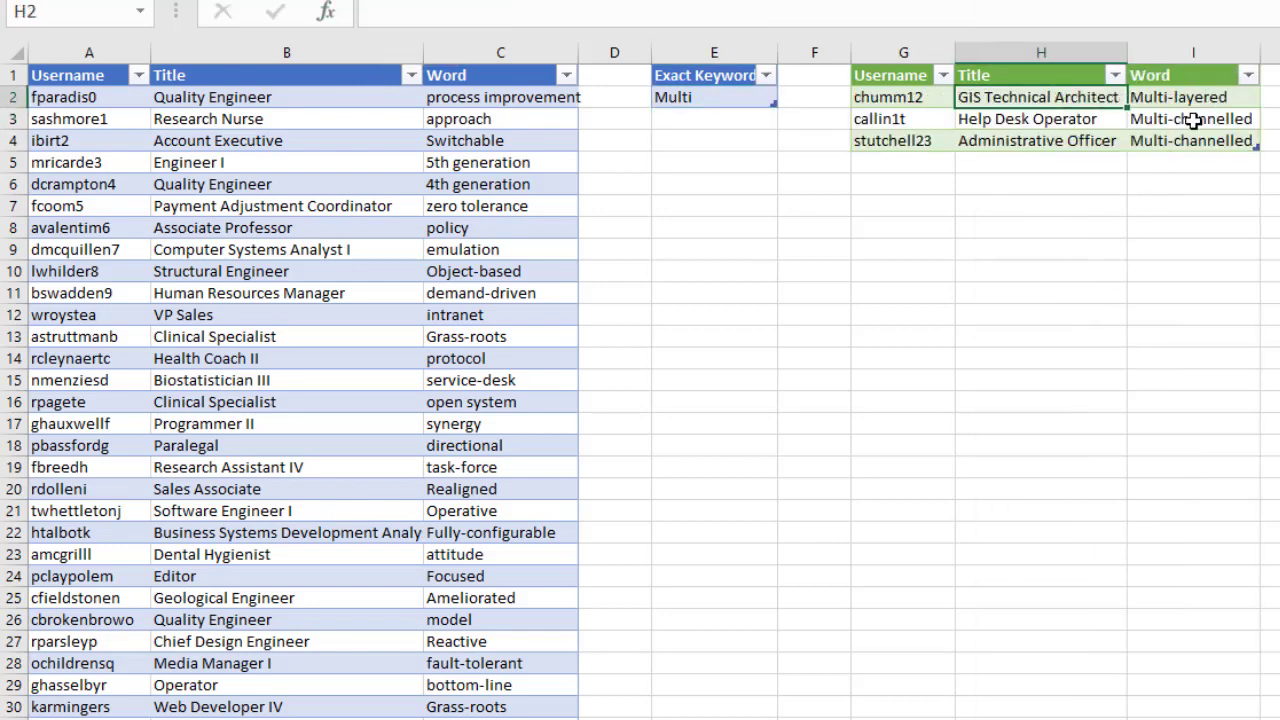
Autofit column E so the 'Exact Keyword' header fits.
double_click(790, 51)
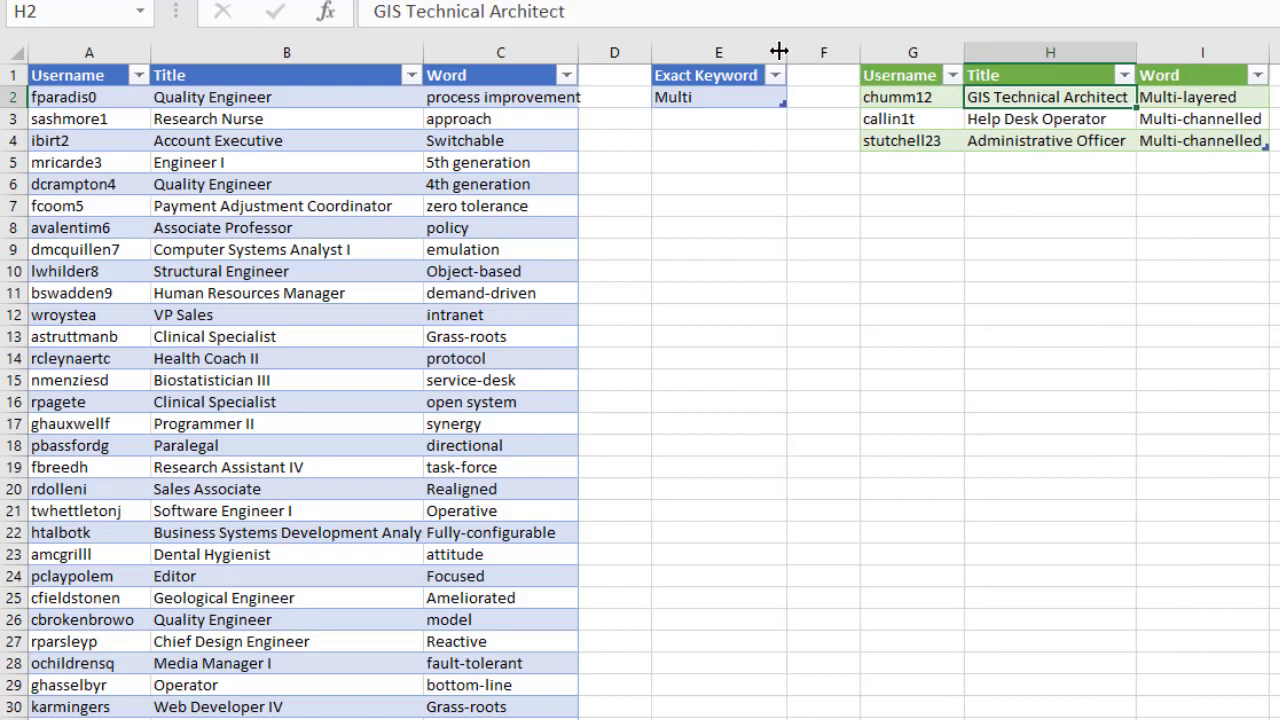
left_click(719, 83)
left_click(724, 102)
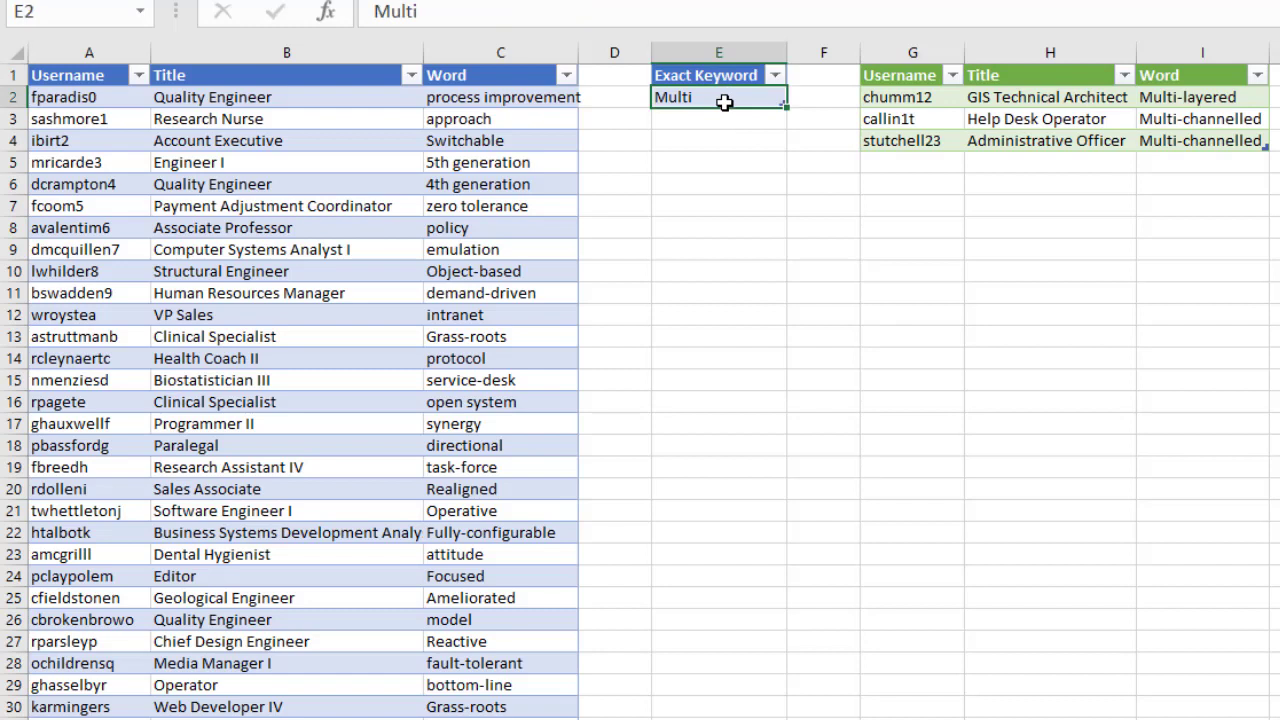